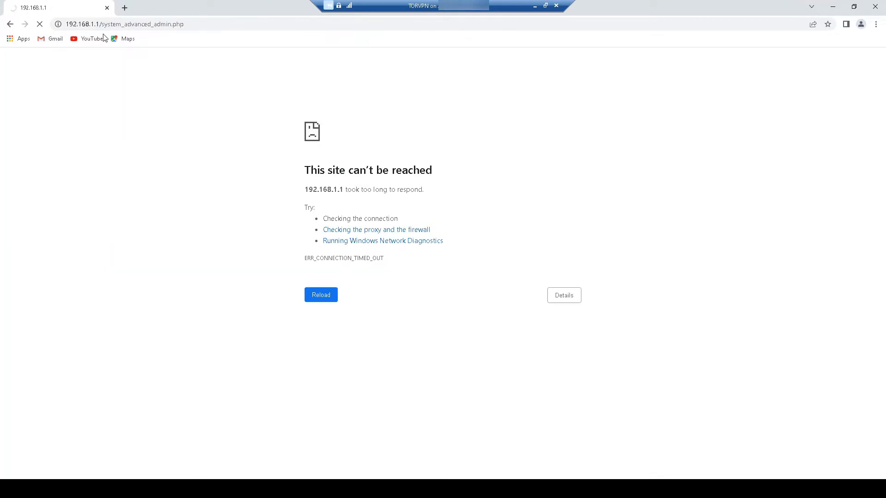
# - Select the page path after 192.168.1.1 in the address bar, then start a fresh blank tab
pyautogui.click(103, 24)
pyautogui.click(120, 24)
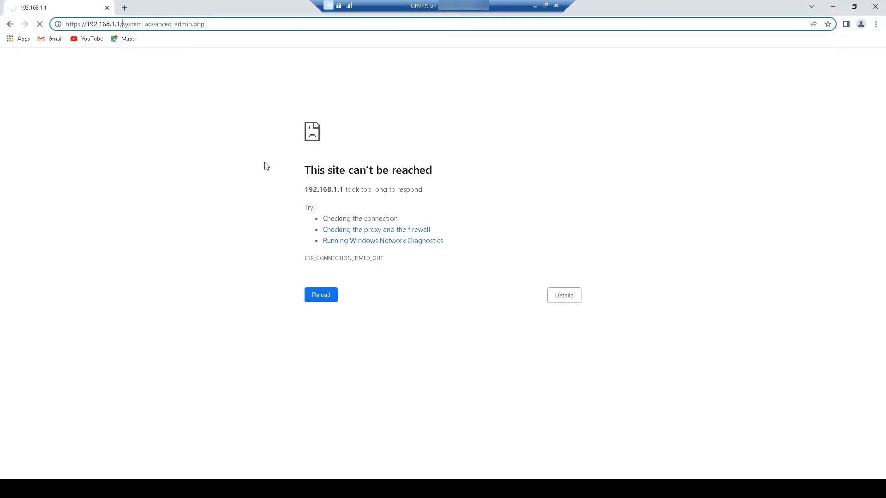
pyautogui.moveTo(121, 25); pyautogui.dragTo(284, 44)
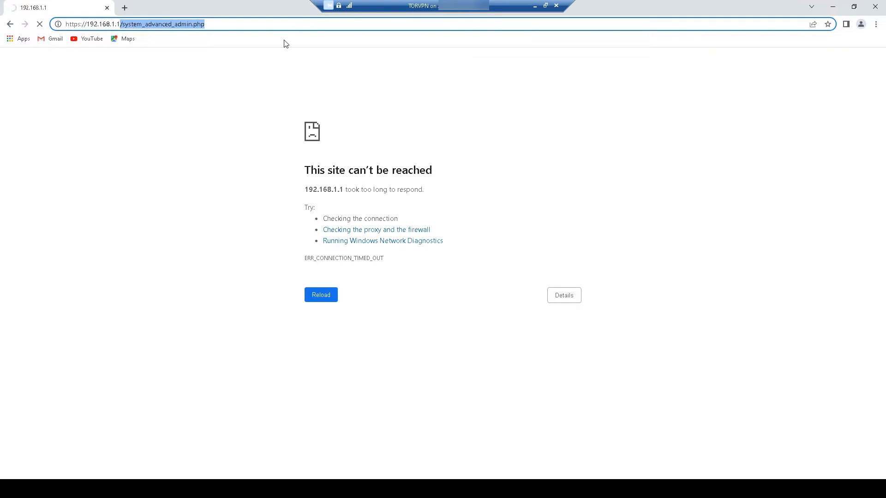
pyautogui.click(124, 8)
pyautogui.write('https://192.168.0.108:')
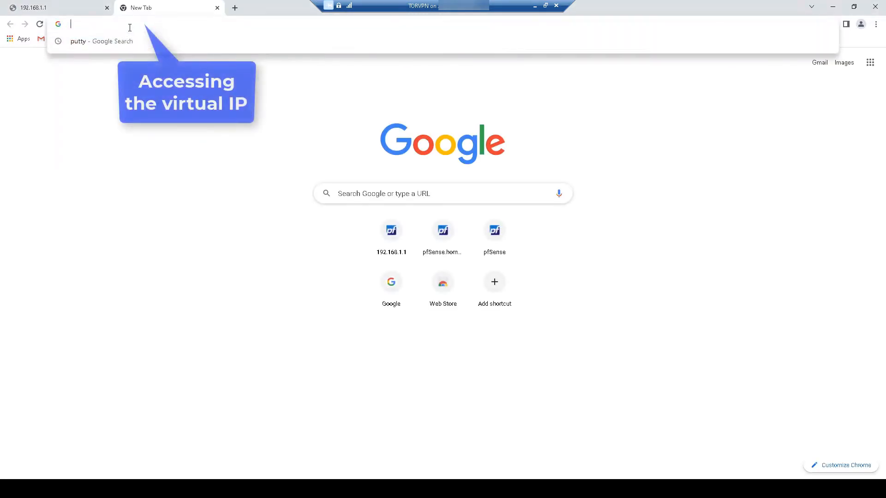
pyautogui.write('10443')
pyautogui.press('Return')
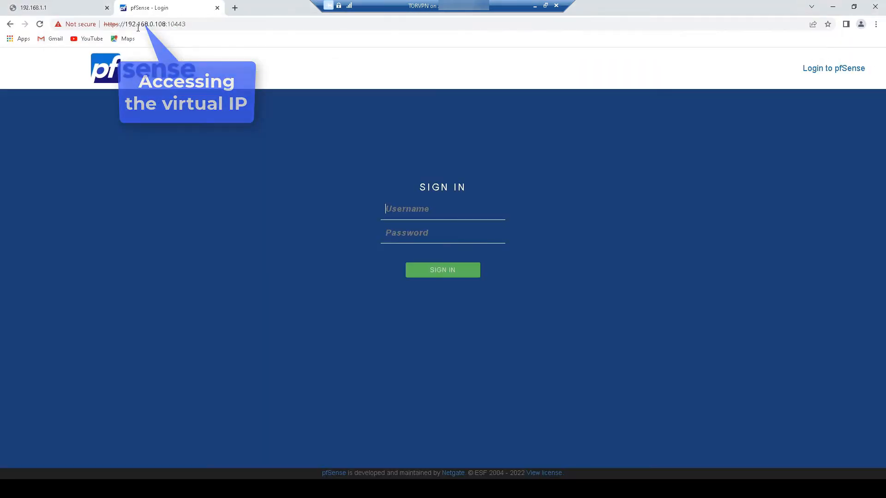
pyautogui.click(33, 8)
pyautogui.click(142, 24)
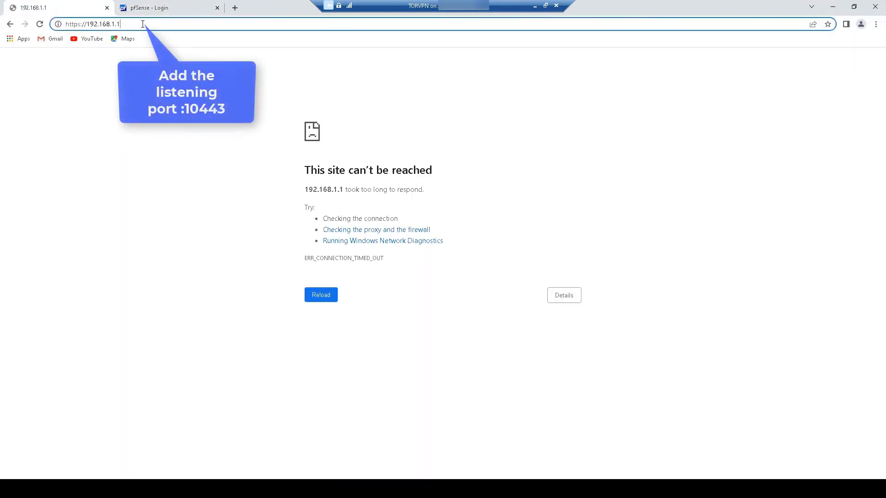
pyautogui.write(':10443')
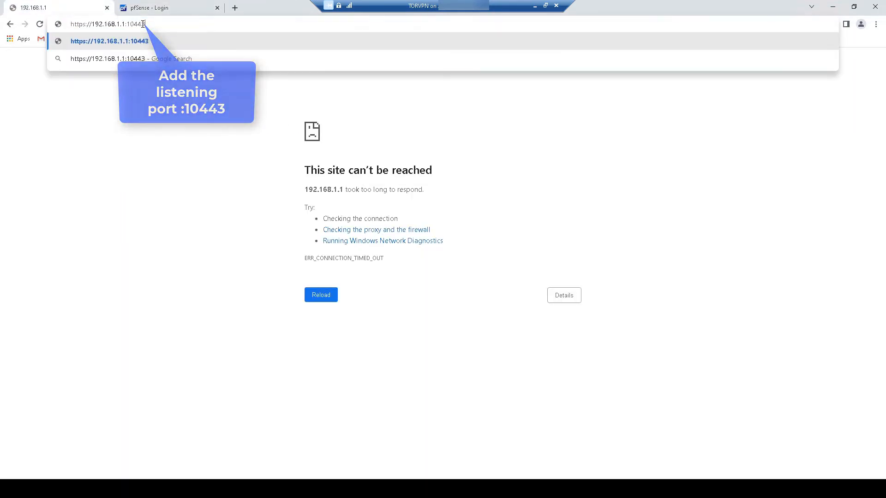
pyautogui.press('Return')
# - Close the extra login tab and go to the Interfaces > LAN settings page
pyautogui.click(217, 8)
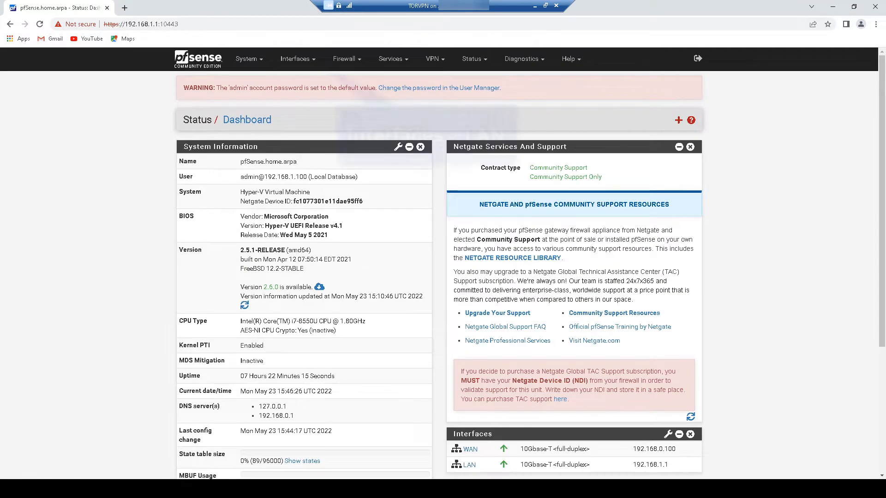
pyautogui.click(294, 59)
pyautogui.click(291, 103)
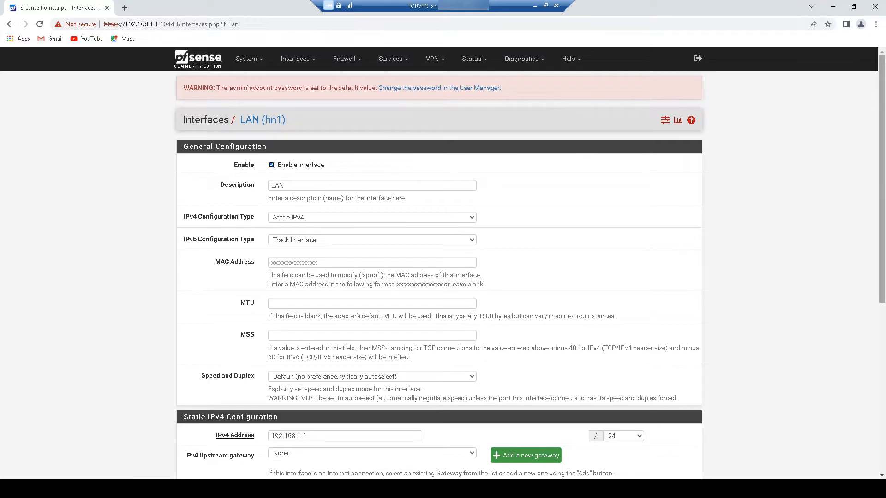
# - Change the LAN IPv4 address to 192.168.10.250/24, save, and apply the change
pyautogui.moveTo(882, 272); pyautogui.dragTo(882, 365)
pyautogui.scroll(4, 881, 212)
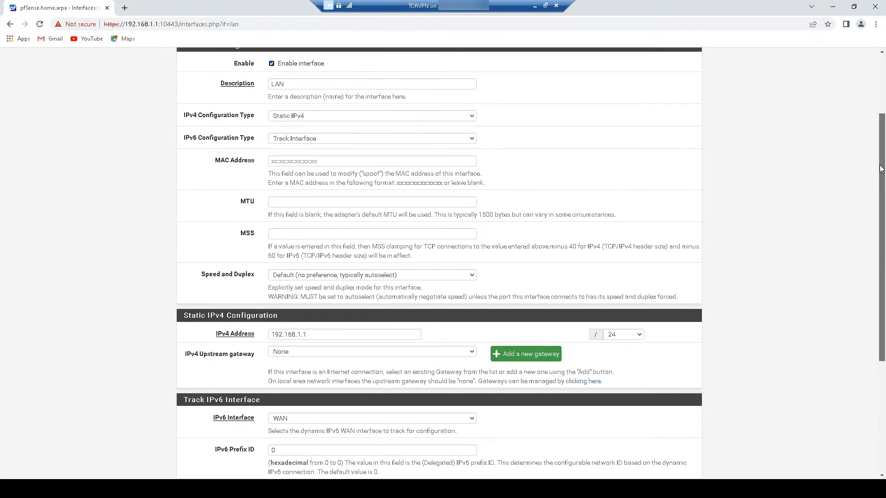
pyautogui.scroll(-1, 879, 221)
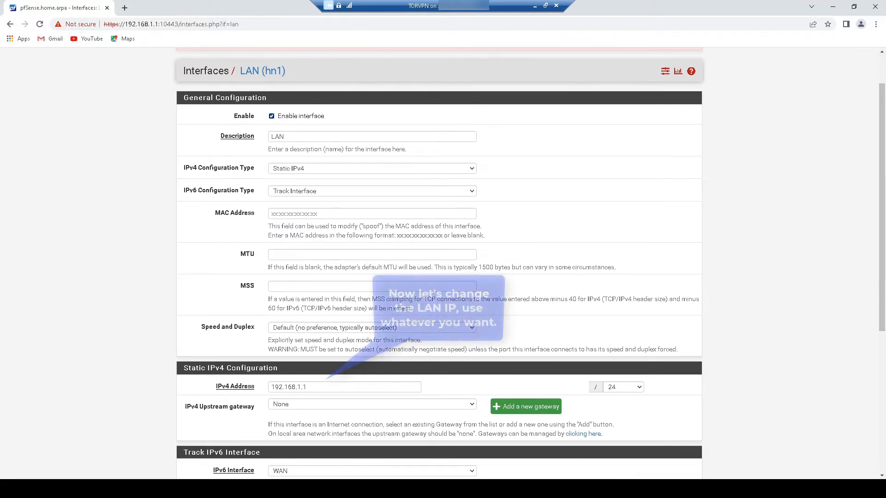
pyautogui.click(306, 387)
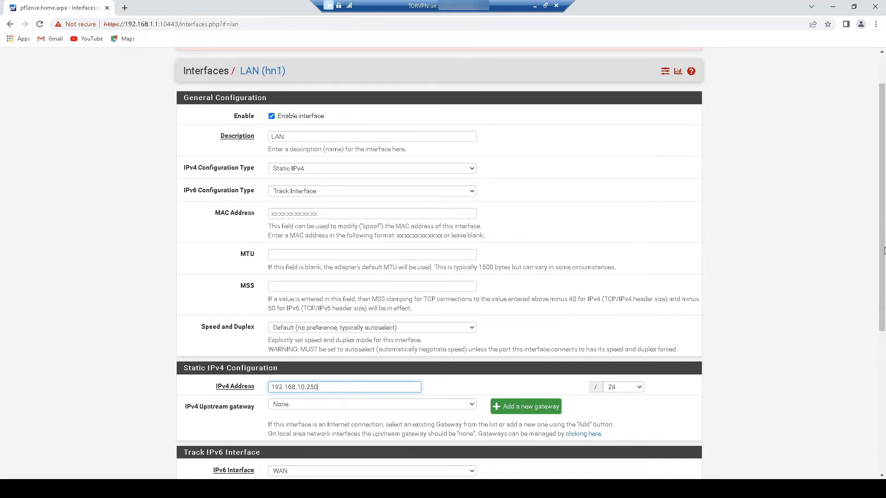
pyautogui.moveTo(884, 250); pyautogui.dragTo(884, 383)
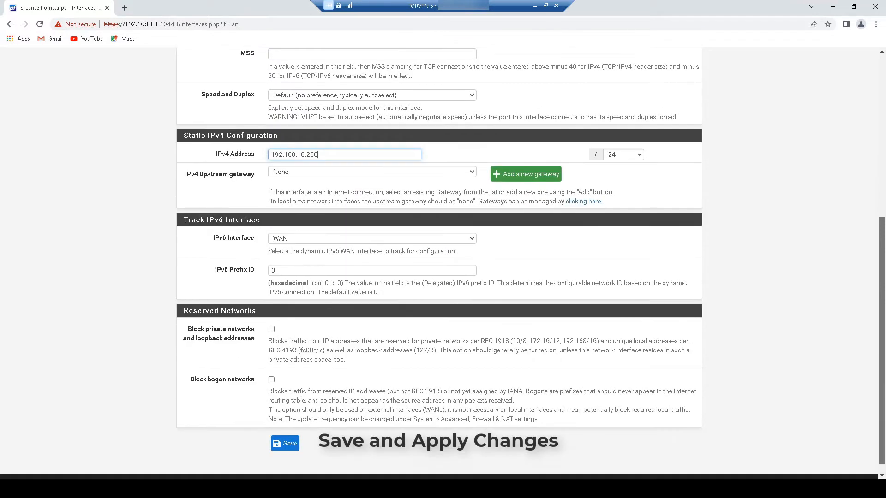
pyautogui.click(284, 443)
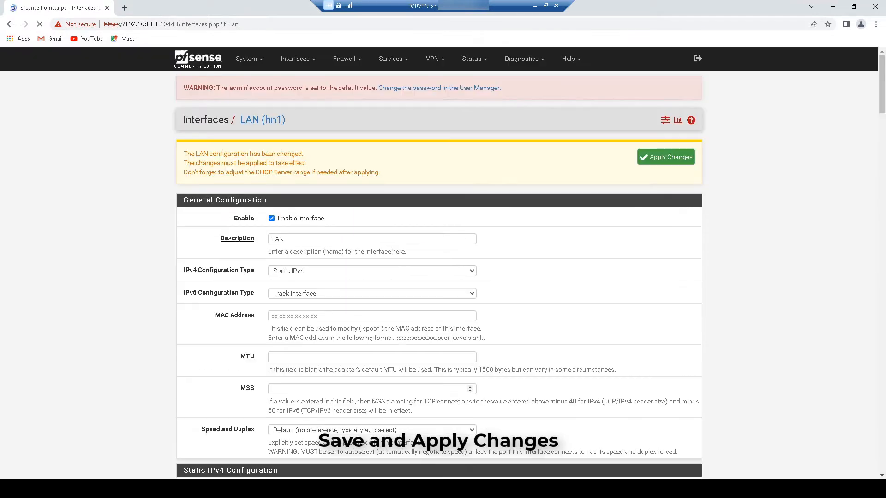
pyautogui.click(669, 161)
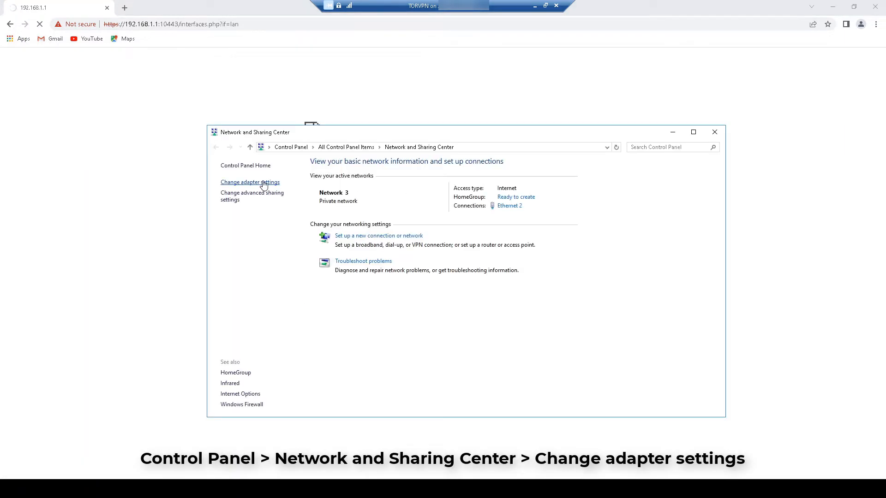
# - Disable and then re-enable the Ethernet 2 adapter
pyautogui.click(251, 181)
pyautogui.rightClick(258, 193)
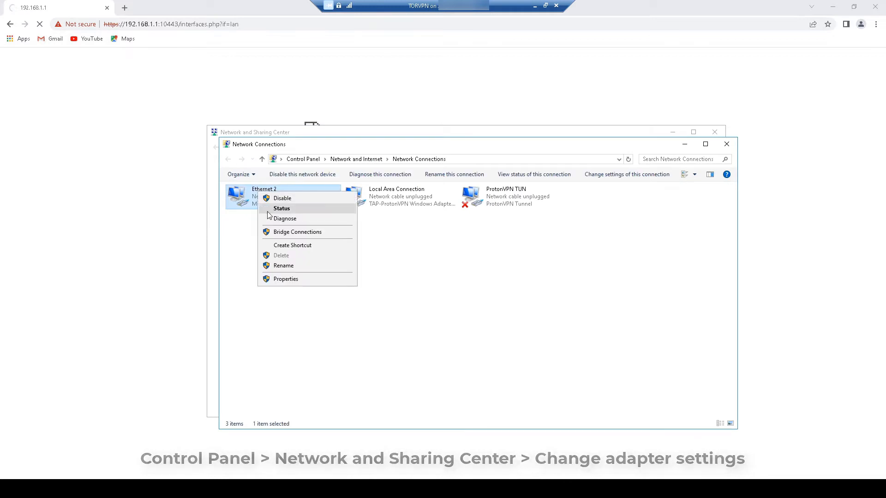
pyautogui.click(282, 198)
pyautogui.rightClick(235, 186)
pyautogui.click(259, 190)
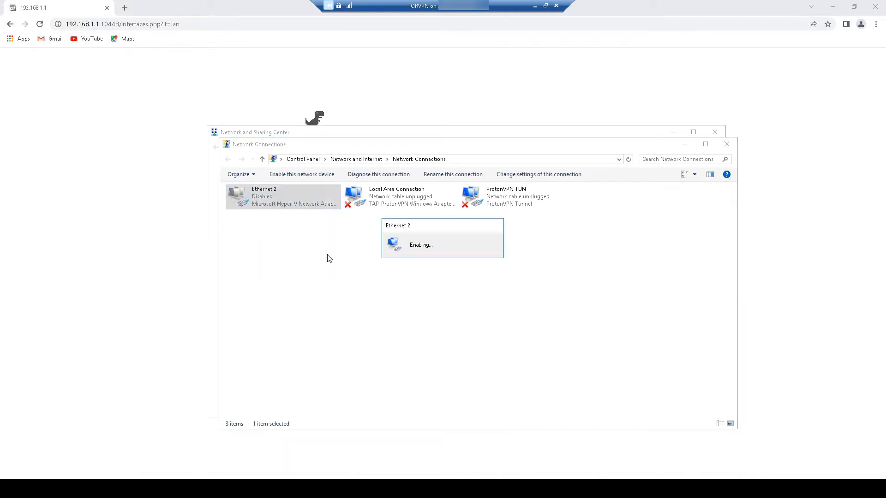
# - Give Ethernet 2 the static IPv4 address 192.168.10.250 with mask 255.255.255.0
pyautogui.rightClick(240, 185)
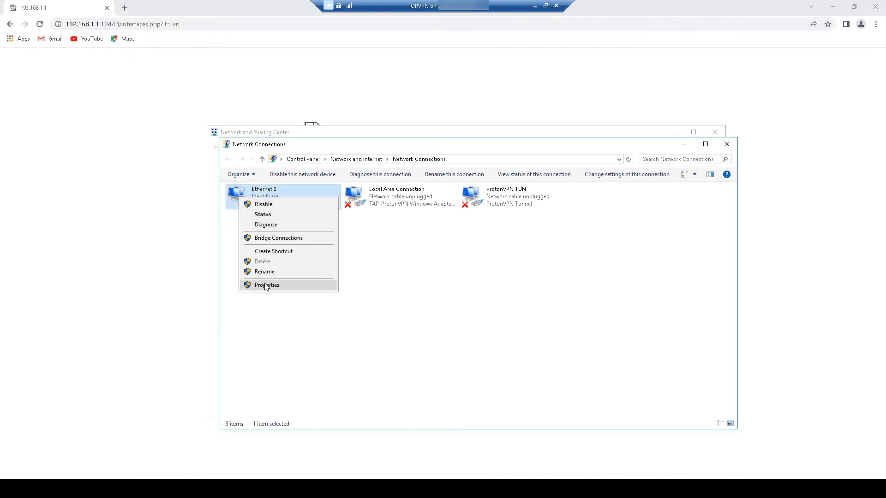
pyautogui.click(264, 283)
pyautogui.click(364, 324)
pyautogui.click(307, 283)
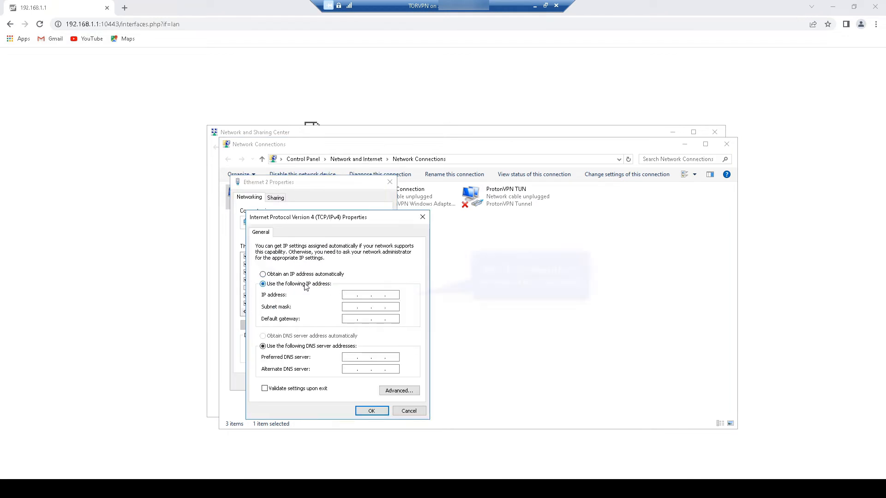
pyautogui.click(347, 294)
pyautogui.write('192 . 168 . 10 . 250')
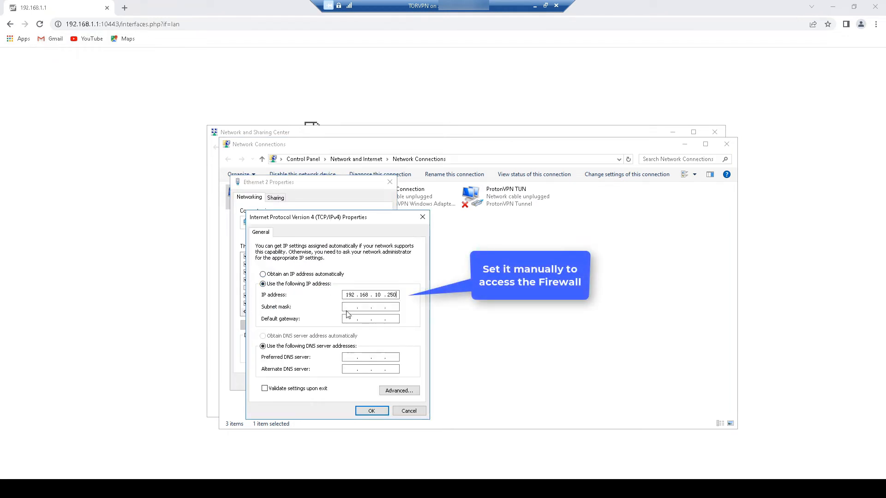
pyautogui.click(347, 308)
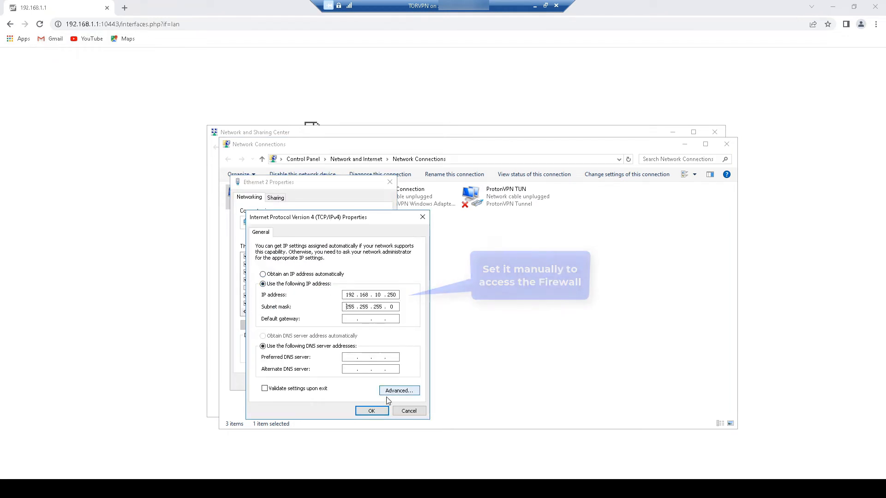
pyautogui.click(371, 410)
pyautogui.click(345, 382)
# - Check Ethernet 2's status details, close the network windows, and select the end of Chrome's address
pyautogui.click(304, 293)
pyautogui.rightClick(239, 196)
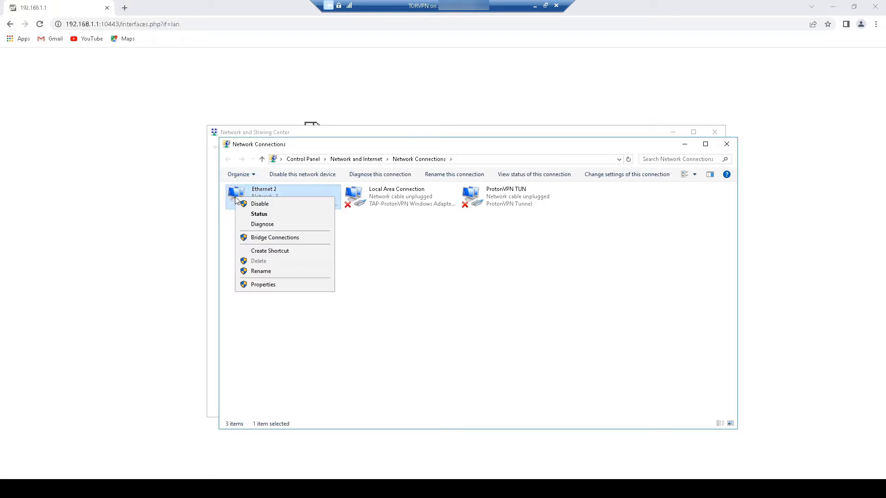
pyautogui.click(247, 214)
pyautogui.click(390, 239)
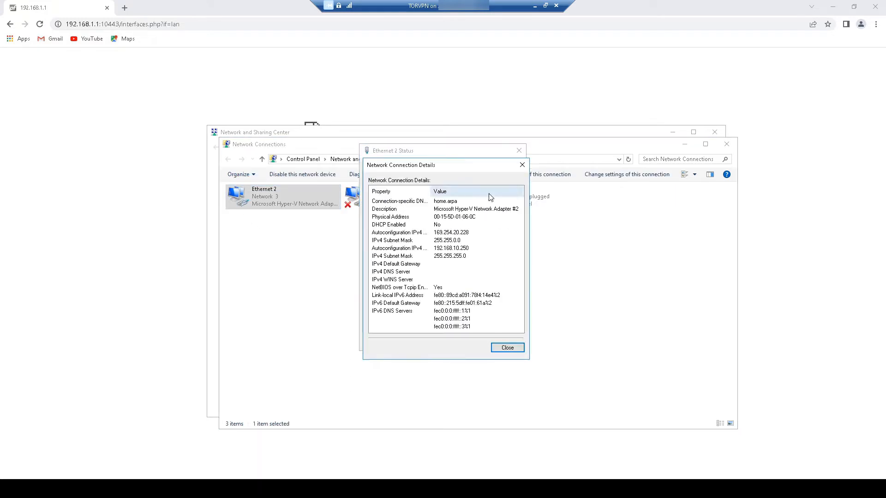
pyautogui.click(522, 165)
pyautogui.click(518, 150)
pyautogui.click(727, 144)
pyautogui.click(672, 132)
pyautogui.click(94, 26)
pyautogui.moveTo(149, 24); pyautogui.dragTo(119, 24)
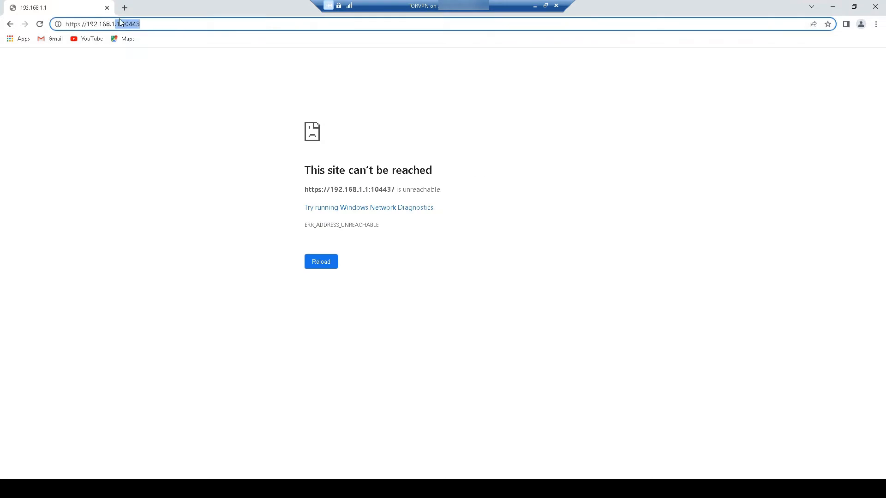
pyautogui.write('10.250')
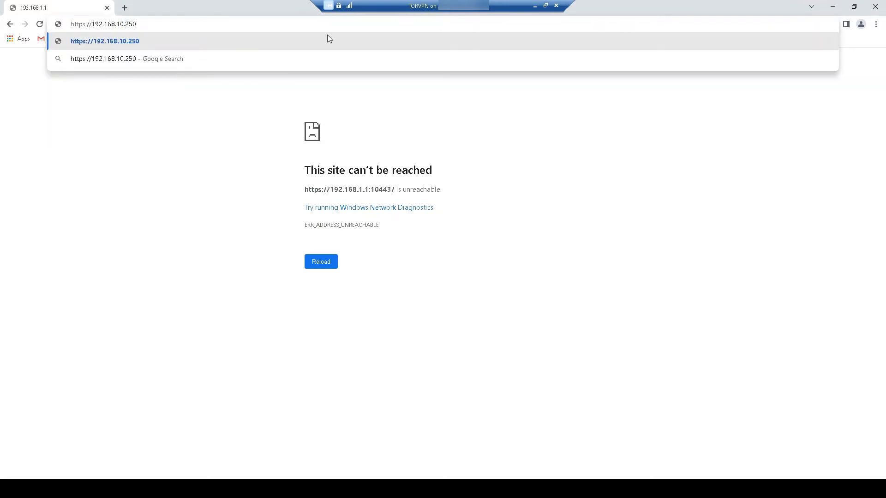
pyautogui.press('Return')
pyautogui.click(155, 25)
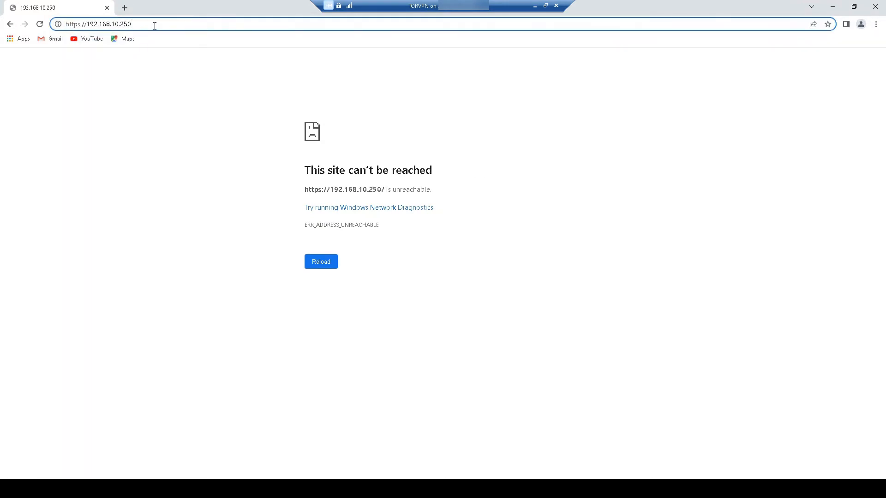
pyautogui.write(':10443')
pyautogui.press('Return')
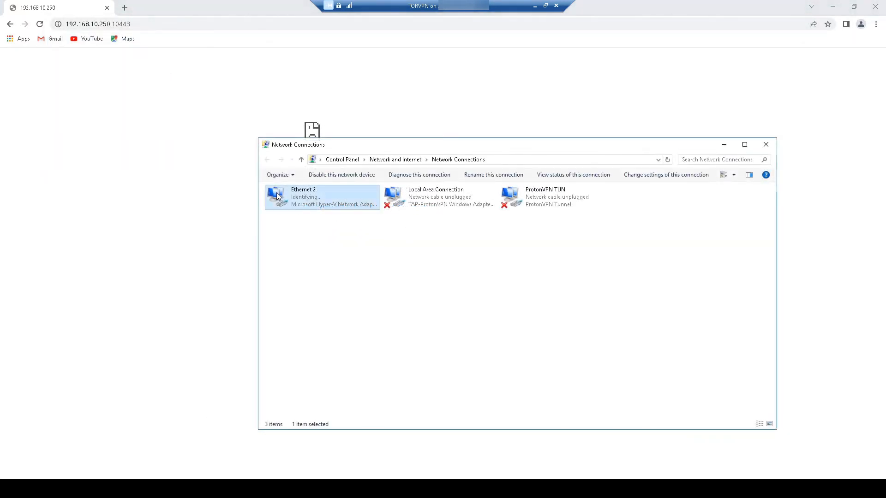
# - Set Ethernet 2's static IPv4 address to 192.168.10.10 with mask 255.255.255.0
pyautogui.rightClick(277, 193)
pyautogui.click(297, 281)
pyautogui.doubleClick(343, 282)
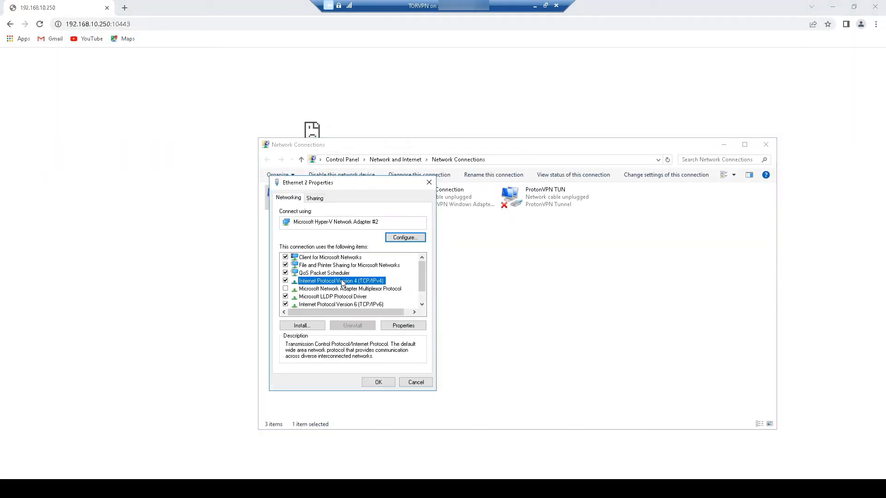
pyautogui.click(344, 285)
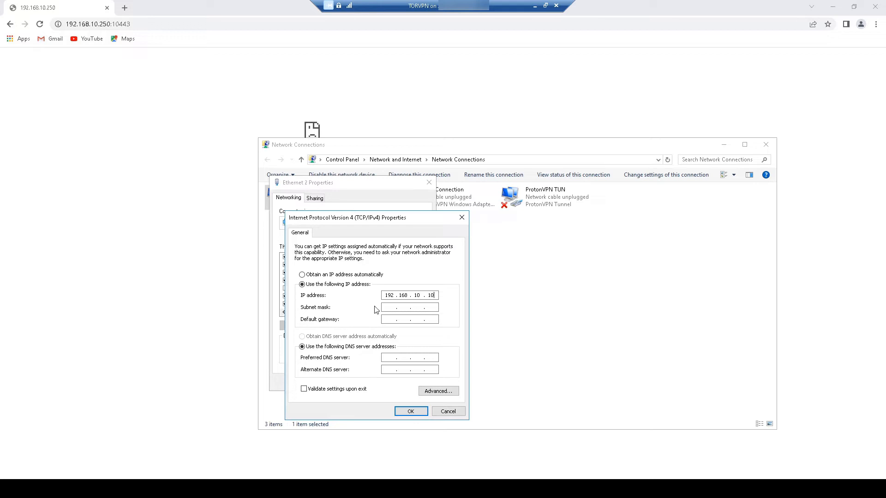
pyautogui.press('Tab')
pyautogui.click(410, 410)
pyautogui.click(385, 383)
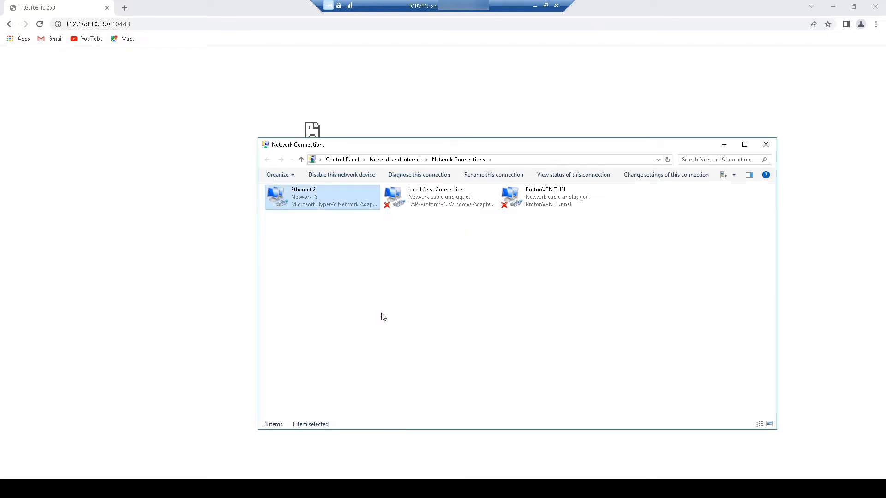
# - Verify the adapter's connection details, then close the status and Network Connections windows
pyautogui.rightClick(277, 200)
pyautogui.click(309, 214)
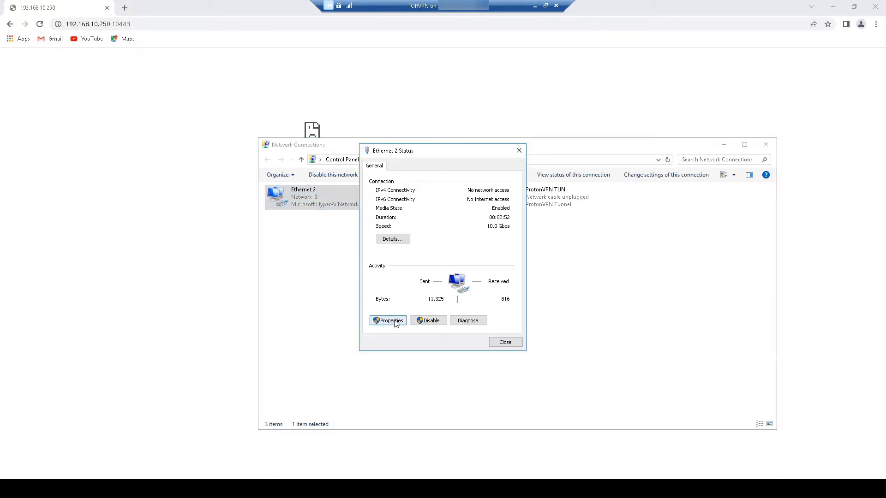
pyautogui.click(391, 238)
pyautogui.click(507, 347)
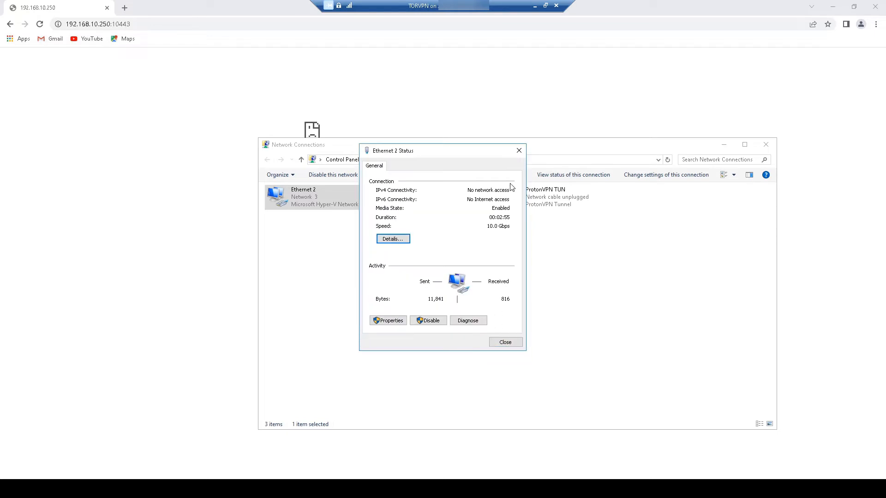
pyautogui.click(519, 151)
pyautogui.click(719, 147)
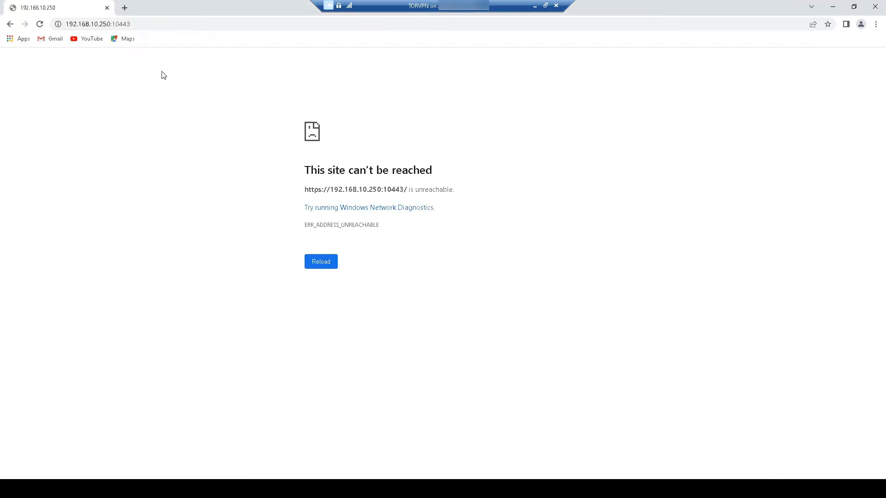
# - Reload 192.168.10.250:10443 and proceed past the certificate warning
pyautogui.click(146, 25)
pyautogui.click(322, 262)
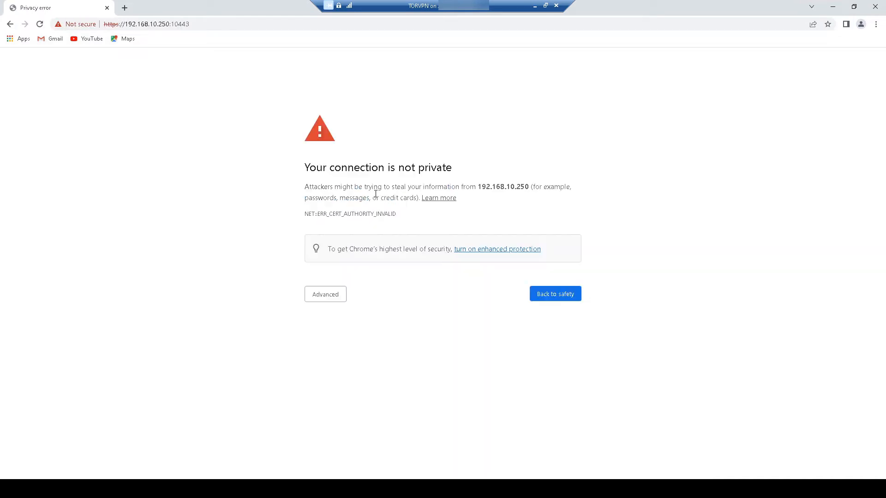
pyautogui.click(326, 295)
pyautogui.click(349, 365)
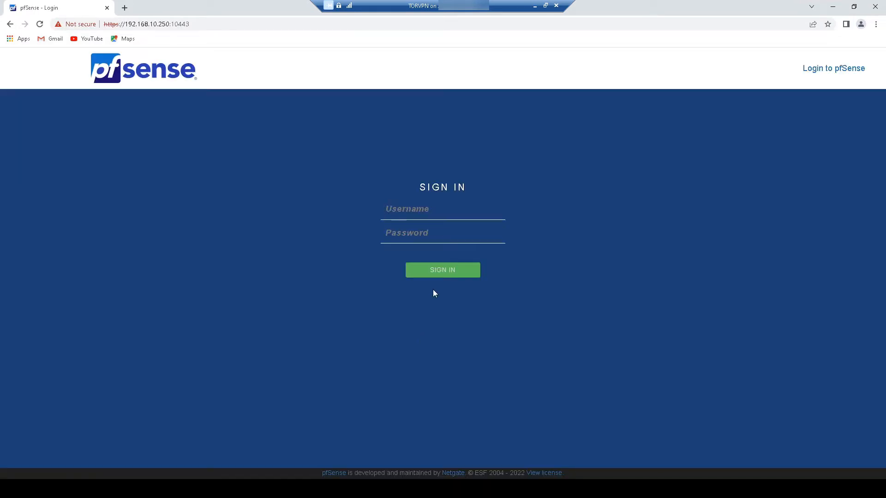
# - Log in with the saved admin username and the administrator password
pyautogui.click(454, 214)
pyautogui.click(443, 235)
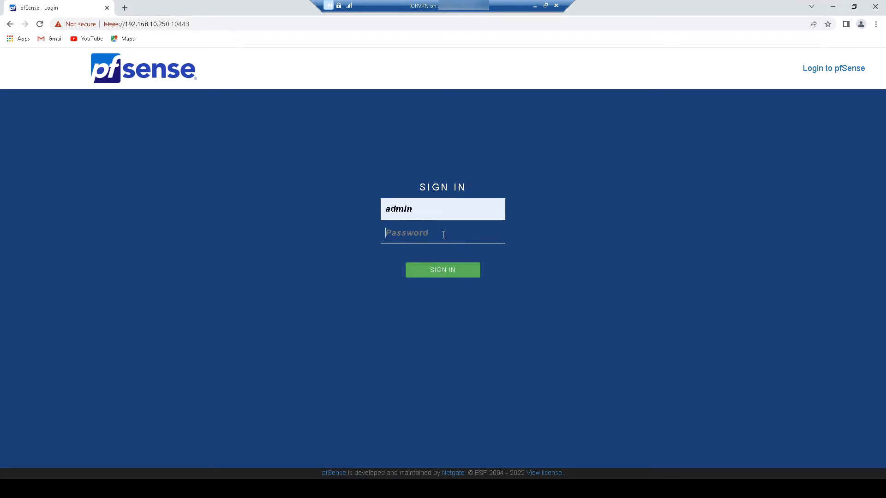
pyautogui.write('pfsense')
pyautogui.press('Return')
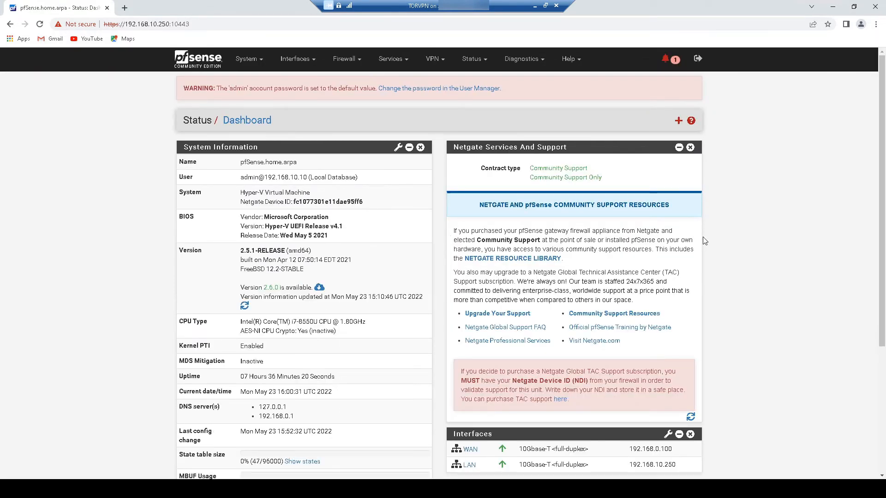
# - Mark all pending system notices as read and go to the DHCP Server settings
pyautogui.click(666, 59)
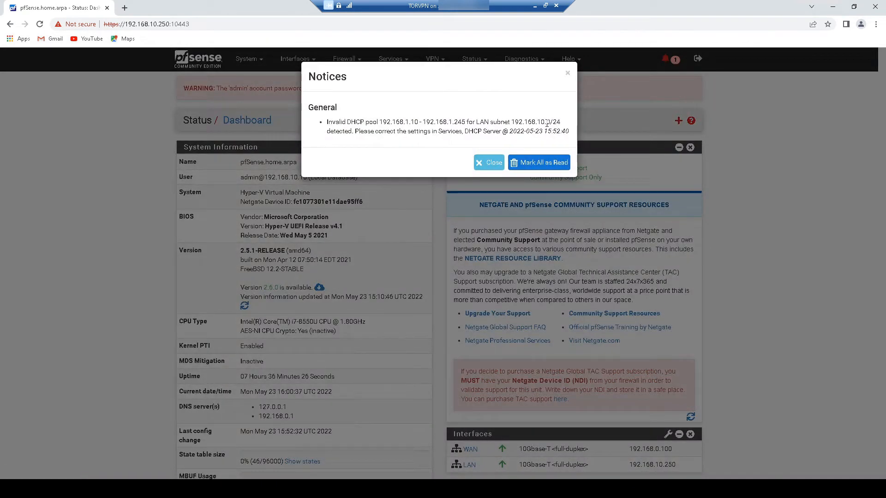
pyautogui.click(555, 166)
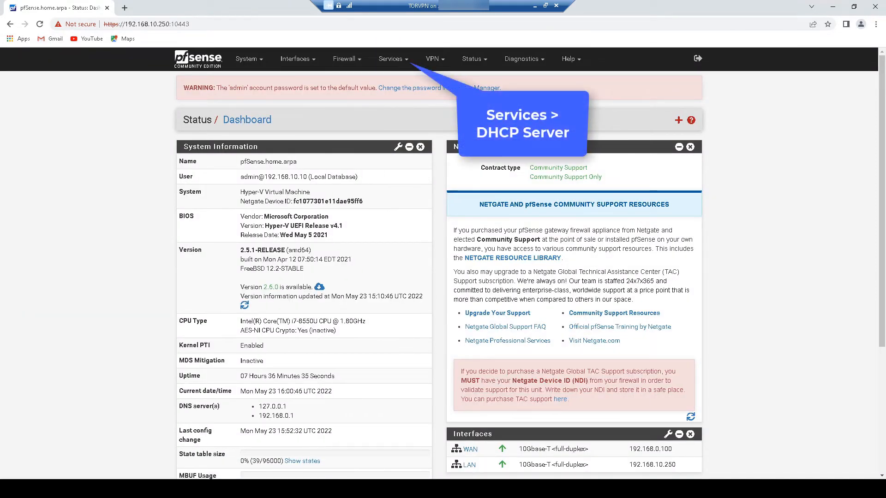
pyautogui.click(393, 59)
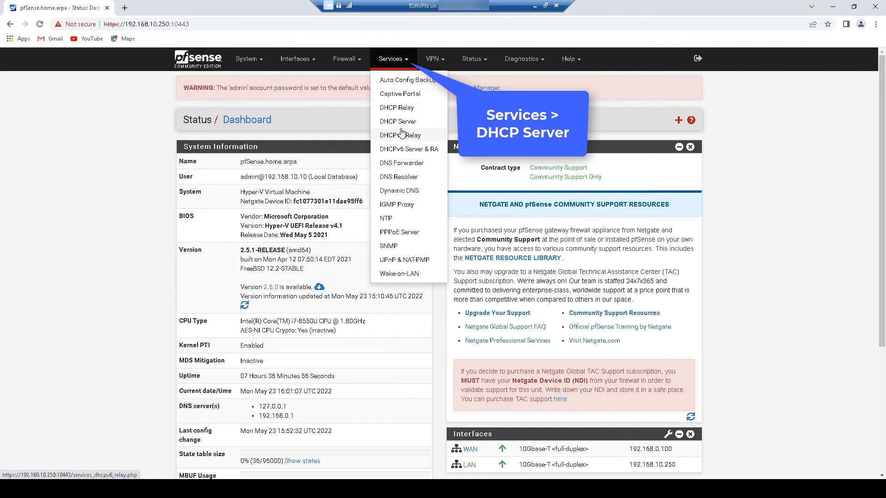
pyautogui.click(397, 129)
pyautogui.scroll(-3, 530, 229)
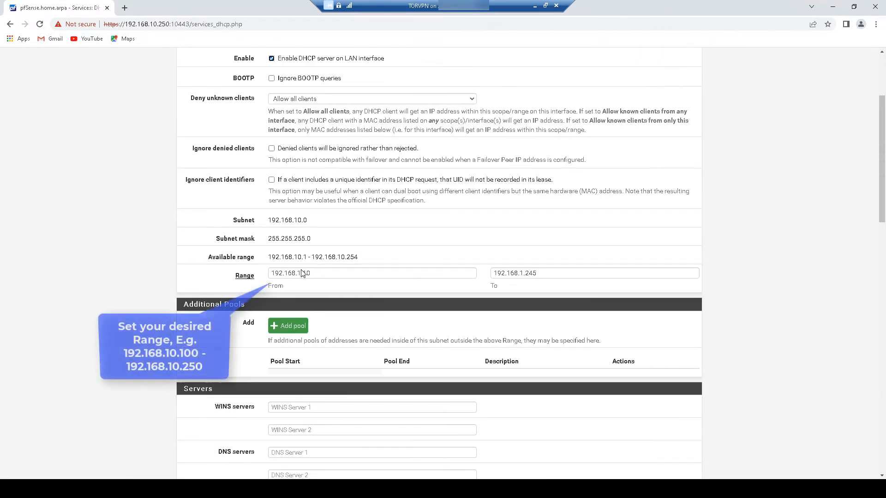
# - Set the LAN DHCP range to 192.168.10.100–192.168.10.200 and save it
pyautogui.moveTo(300, 273); pyautogui.dragTo(346, 276)
pyautogui.write('0.10')
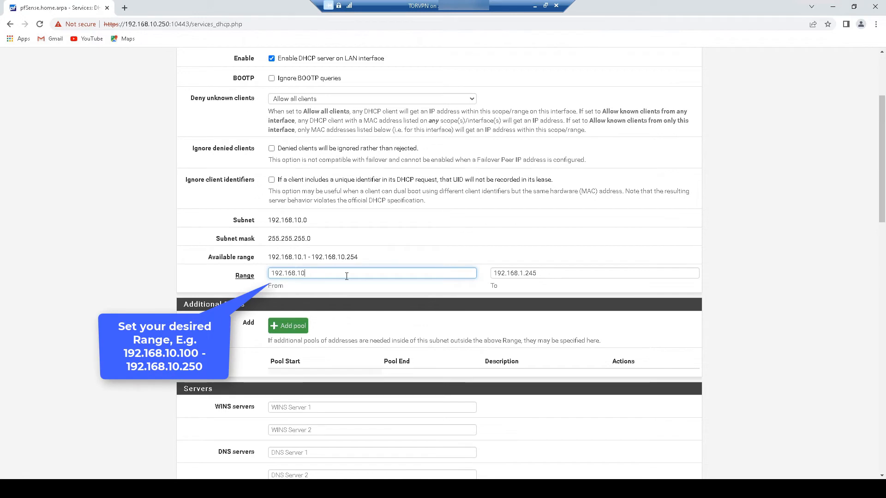
pyautogui.write('0')
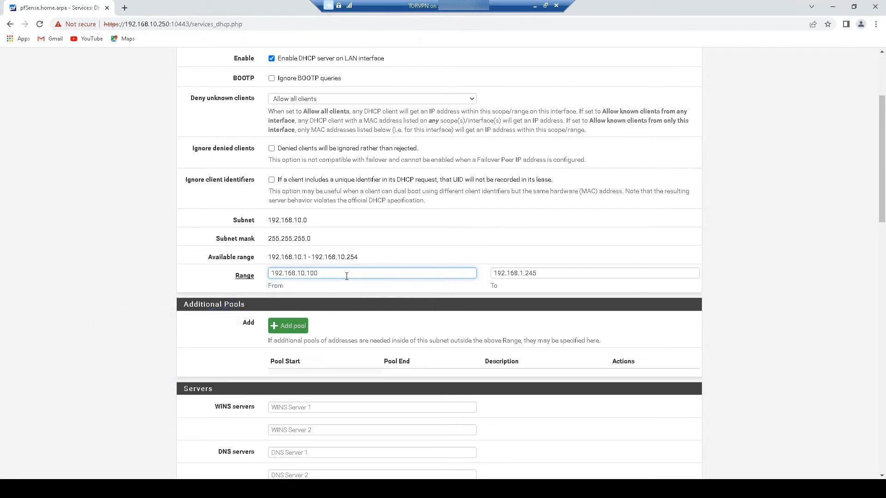
pyautogui.doubleClick(293, 276)
pyautogui.hotkey('ctrl', 'c')
pyautogui.doubleClick(537, 273)
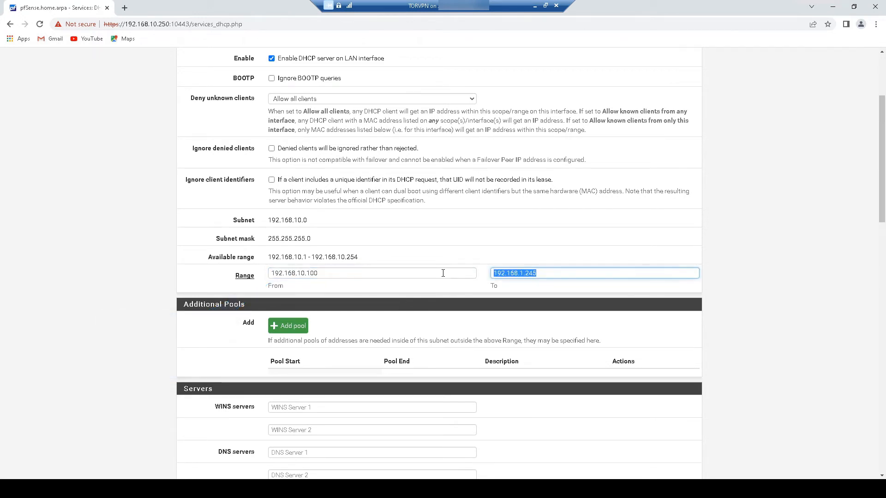
pyautogui.hotkey('ctrl', 'v')
pyautogui.doubleClick(534, 274)
pyautogui.write('200')
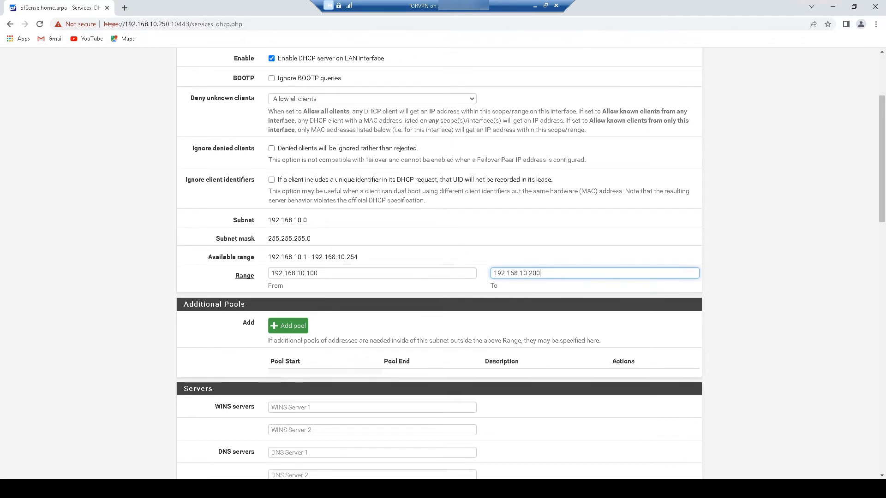
pyautogui.moveTo(881, 209); pyautogui.dragTo(882, 447)
pyautogui.click(296, 375)
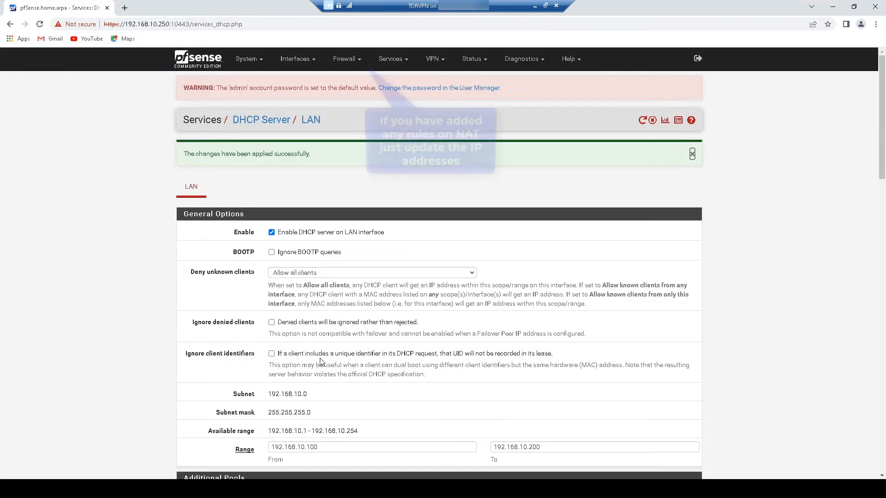
# - Open Firewall > NAT port forwards and highlight the server's address 192.168.10.100 in the VM terminal
pyautogui.click(358, 60)
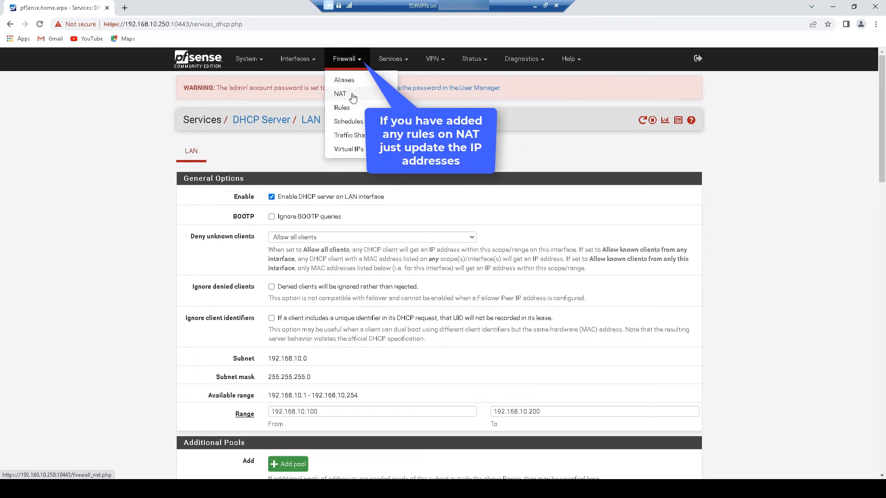
pyautogui.click(344, 92)
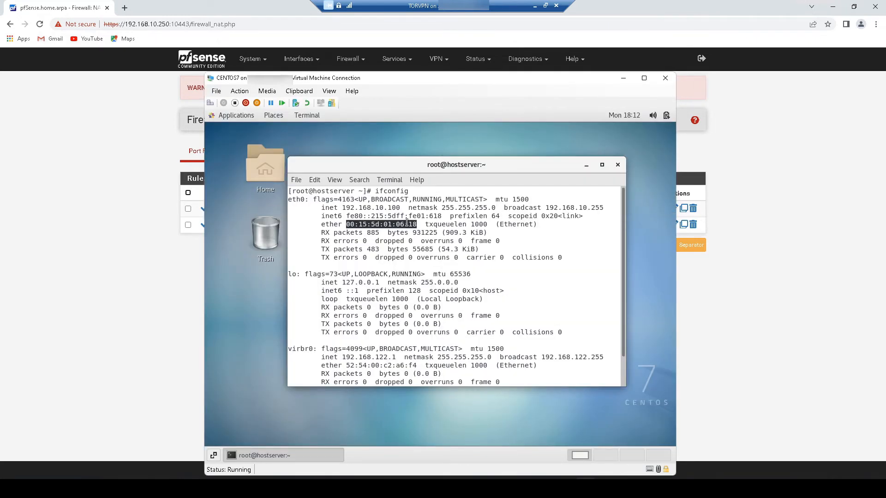
pyautogui.click(366, 222)
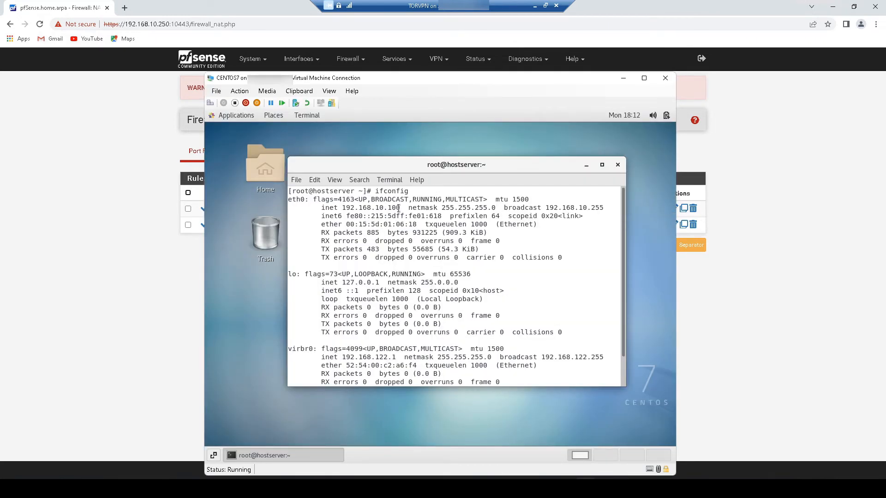
pyautogui.moveTo(399, 208); pyautogui.dragTo(344, 206)
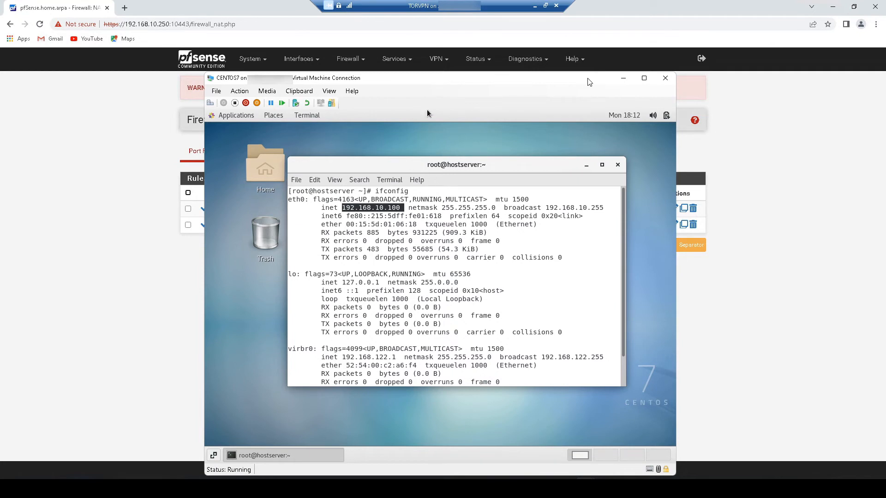
# - Change the SSH rule's redirect target to 192.168.10.100, save it, and apply the NAT changes
pyautogui.click(623, 82)
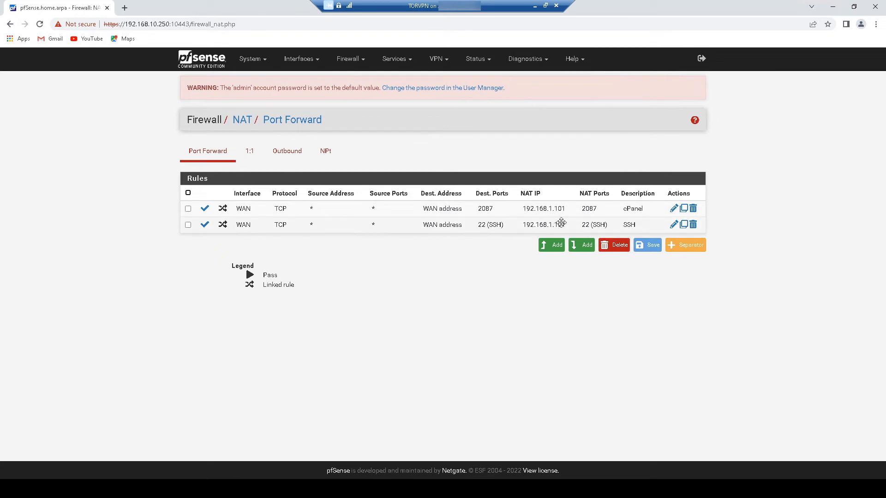
pyautogui.click(674, 225)
pyautogui.scroll(-2, 533, 287)
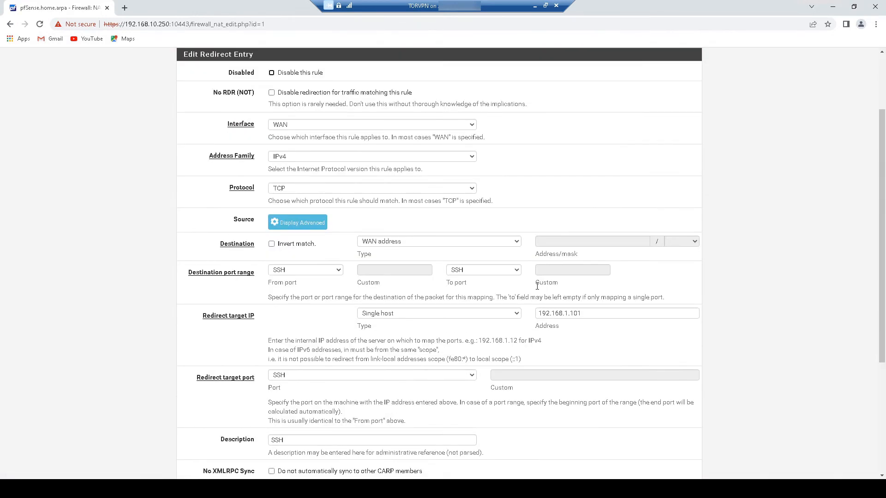
pyautogui.scroll(2, 537, 286)
pyautogui.scroll(-6, 537, 286)
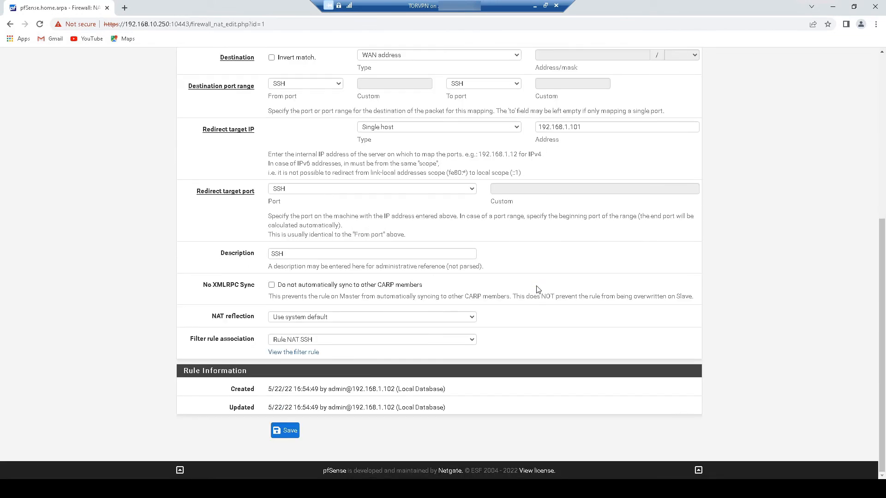
pyautogui.scroll(4, 537, 289)
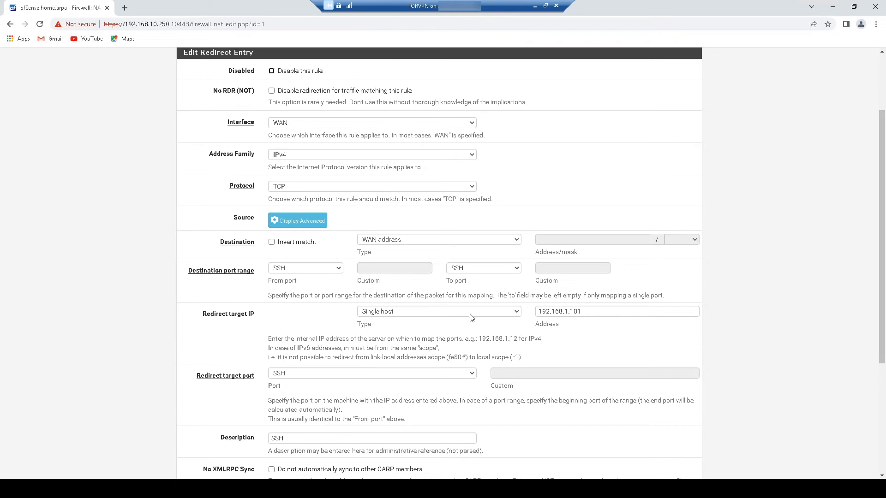
pyautogui.moveTo(569, 312); pyautogui.dragTo(594, 314)
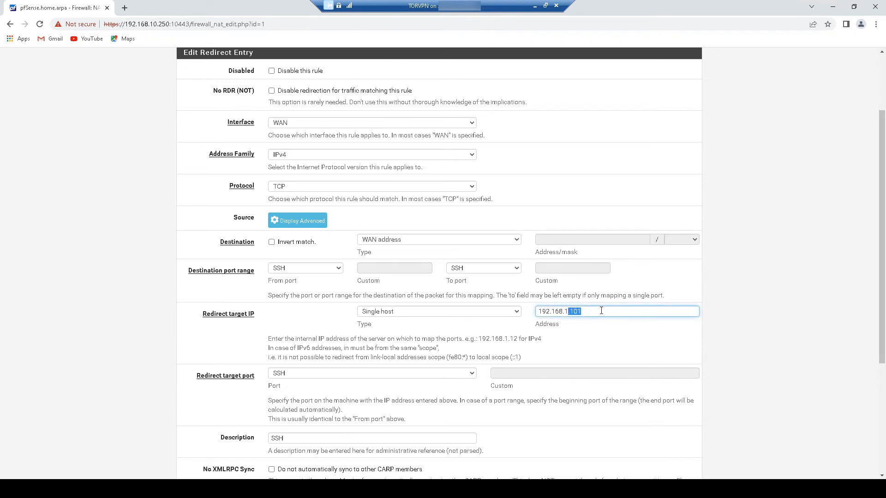
pyautogui.write('0.100')
pyautogui.scroll(-5, 601, 311)
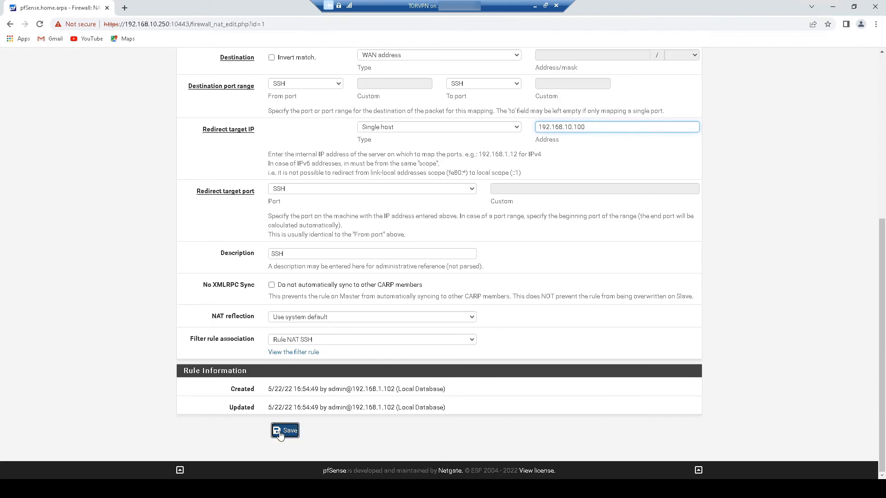
pyautogui.click(284, 433)
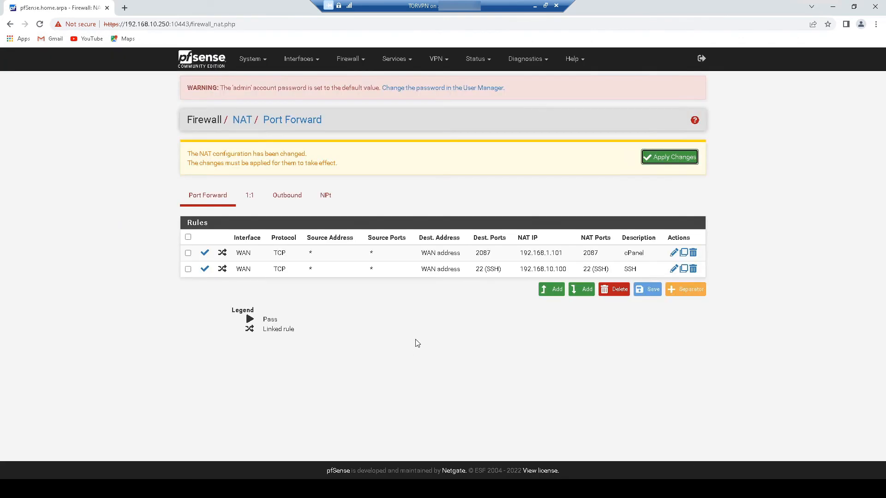
pyautogui.click(683, 159)
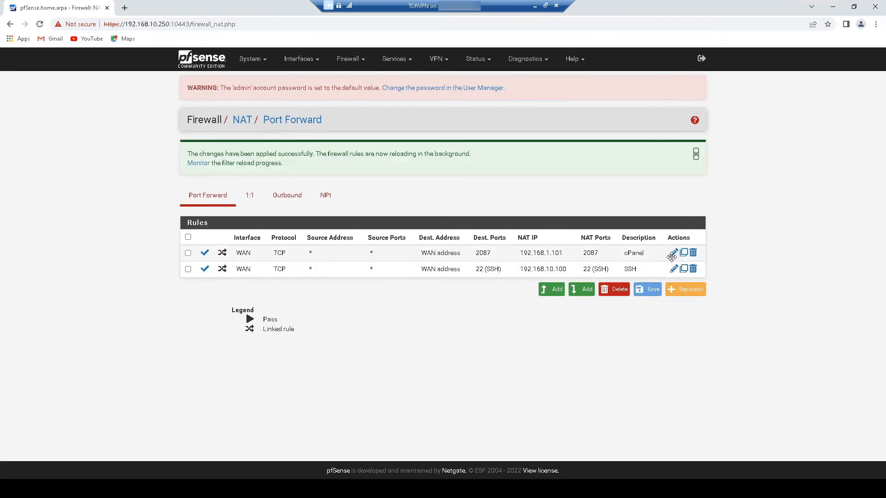
# - Point the cPanel (port 2087) rule's redirect target at 192.168.10.100 and save the rule
pyautogui.click(673, 254)
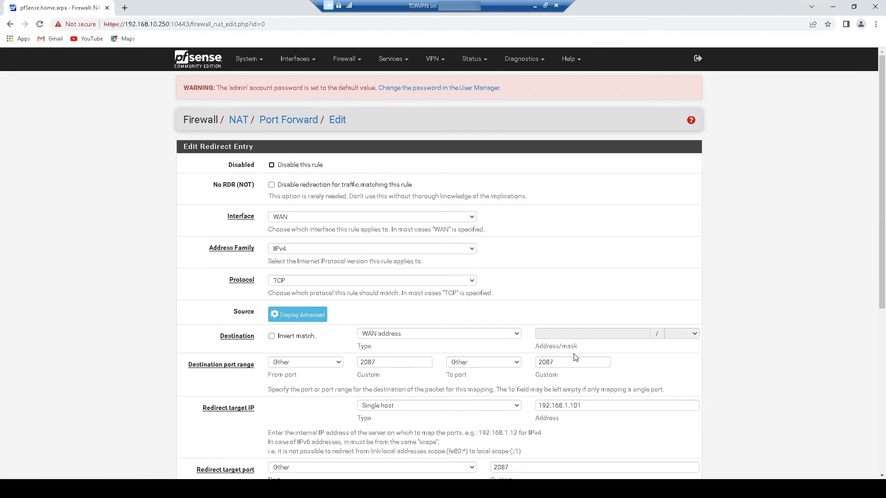
pyautogui.scroll(-5, 574, 358)
pyautogui.scroll(1, 478, 389)
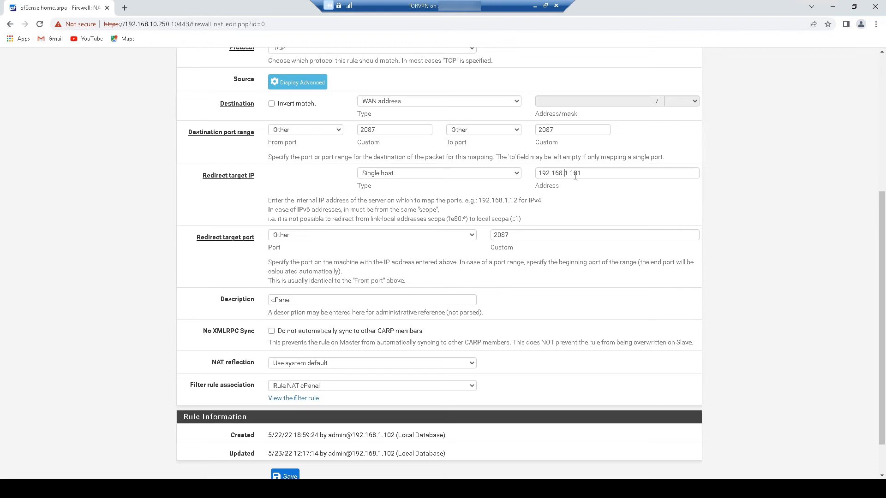
pyautogui.moveTo(564, 174); pyautogui.dragTo(604, 178)
pyautogui.write('10')
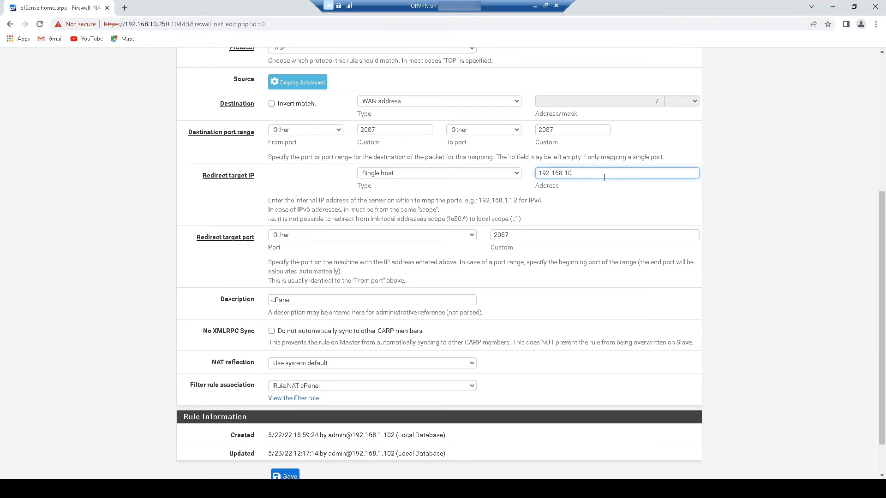
pyautogui.scroll(-1, 595, 280)
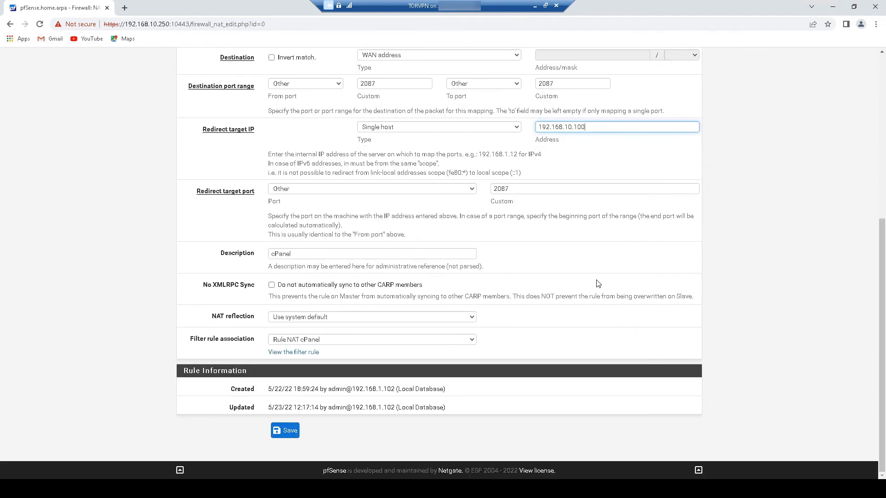
pyautogui.click(285, 430)
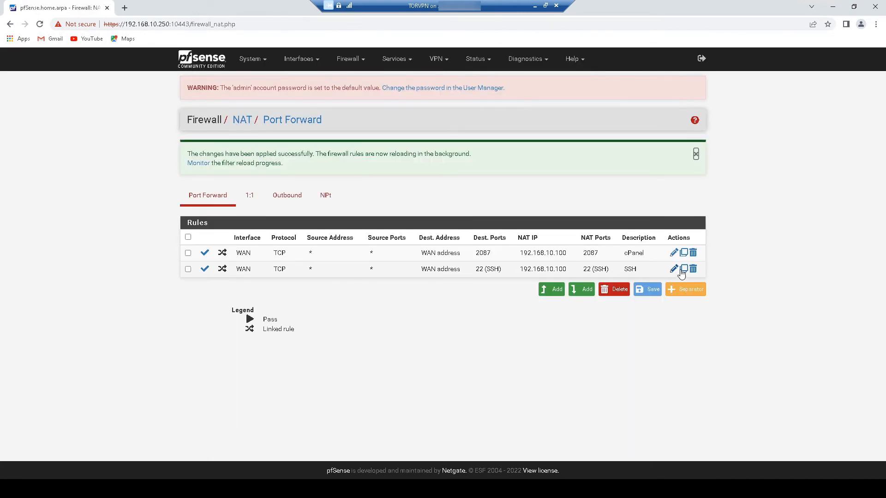
# - Check the current IP details of the Ethernet 2 adapter in Network Connections
pyautogui.moveTo(192, 489)
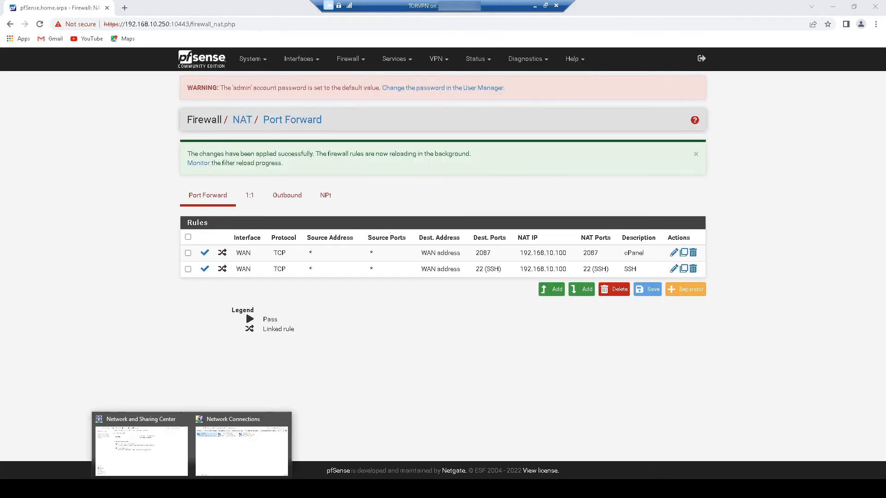
pyautogui.click(233, 462)
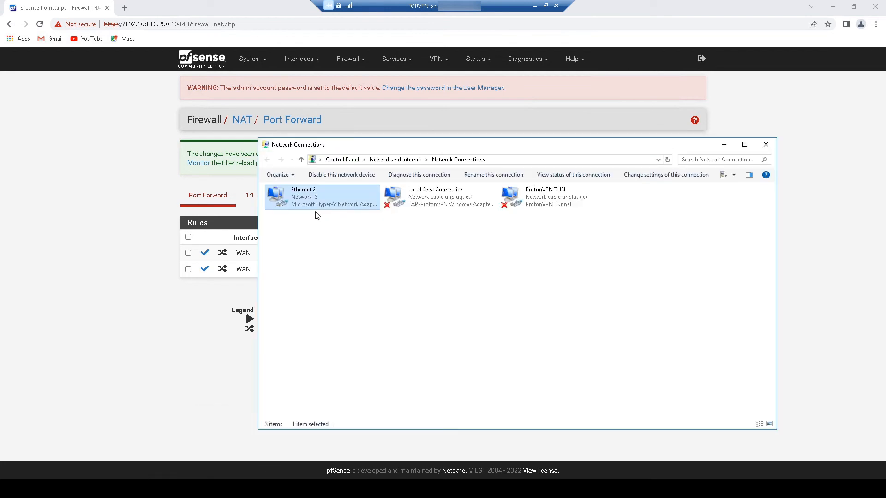
pyautogui.rightClick(277, 197)
pyautogui.click(314, 210)
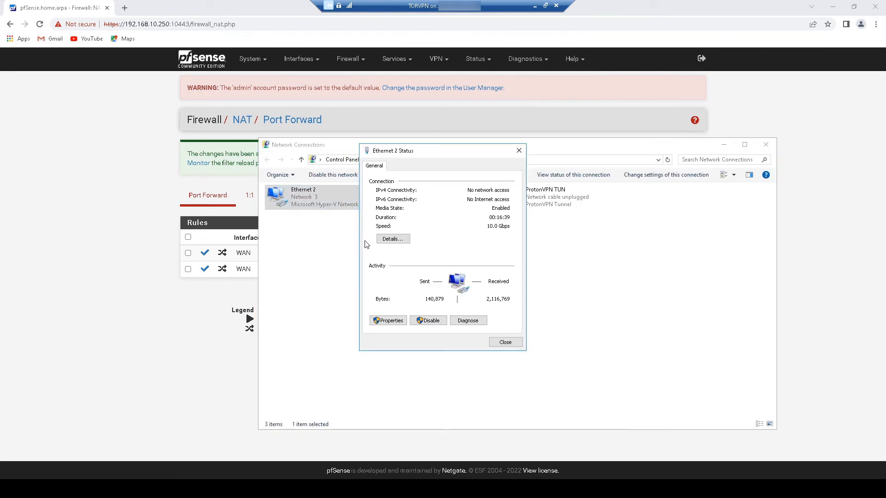
pyautogui.click(385, 238)
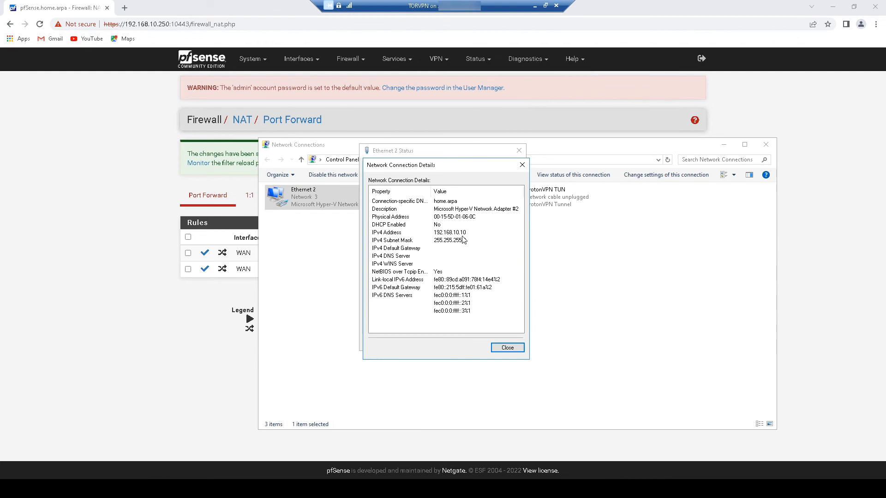
pyautogui.click(507, 347)
# - Set Ethernet 2's IPv4 to obtain the IP address and DNS servers automatically
pyautogui.click(385, 321)
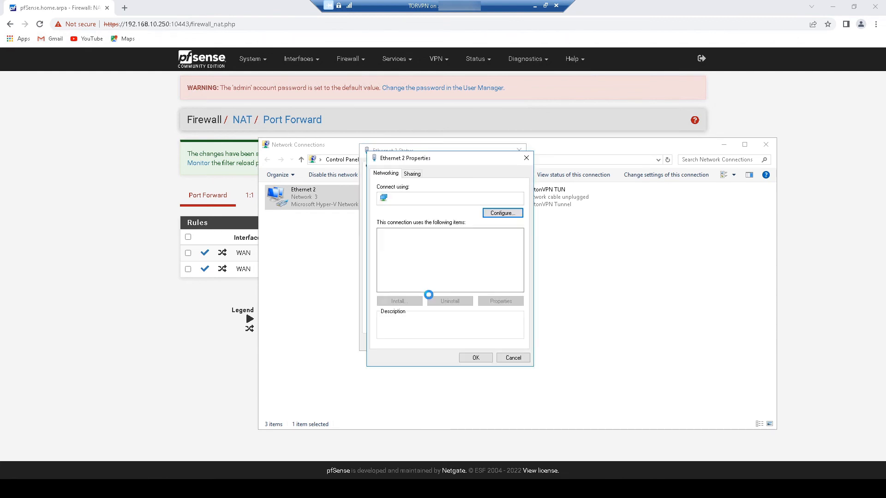
pyautogui.doubleClick(444, 257)
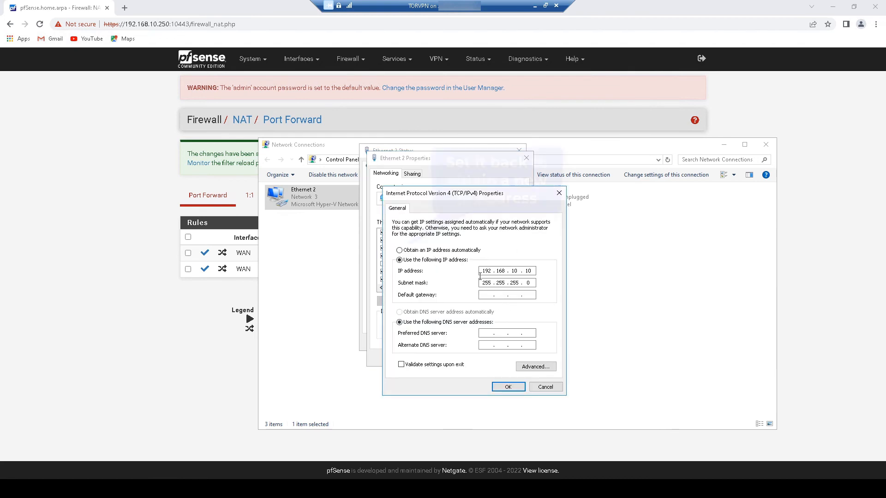
pyautogui.click(439, 252)
pyautogui.click(444, 312)
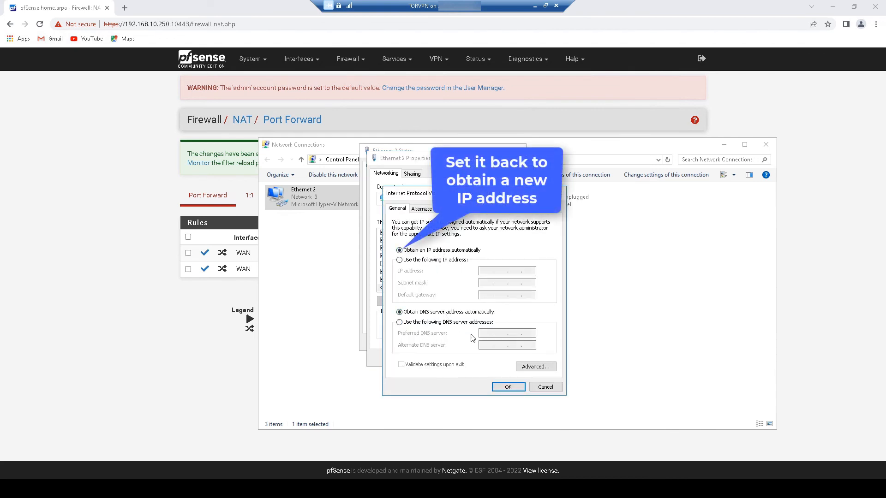
pyautogui.click(507, 387)
pyautogui.click(488, 361)
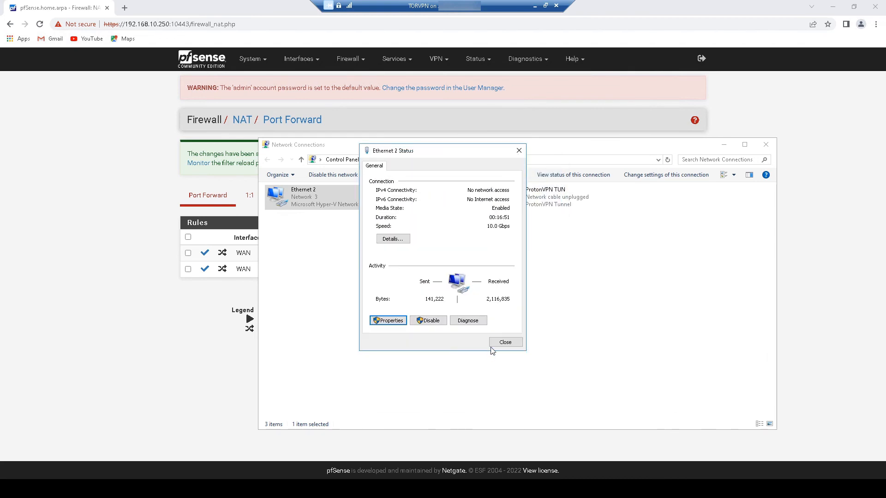
pyautogui.click(502, 342)
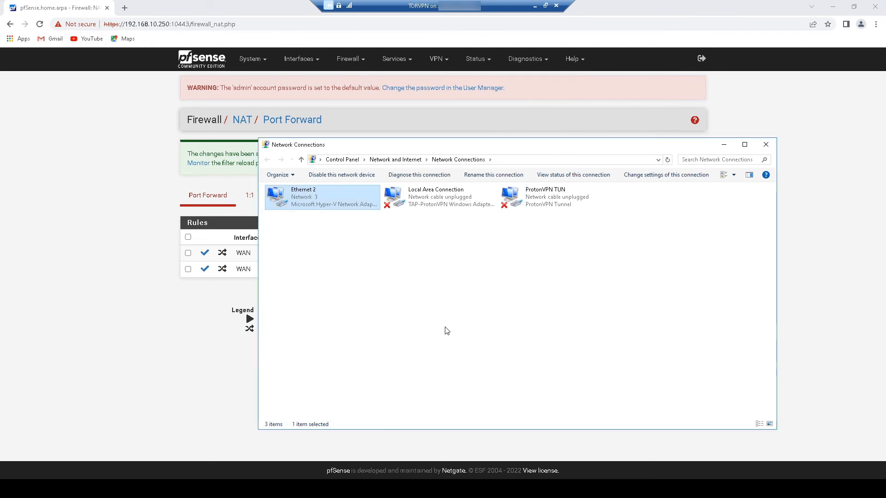
# - Confirm Ethernet 2 leased 192.168.10.101, then close Network Connections
pyautogui.rightClick(279, 197)
pyautogui.click(289, 212)
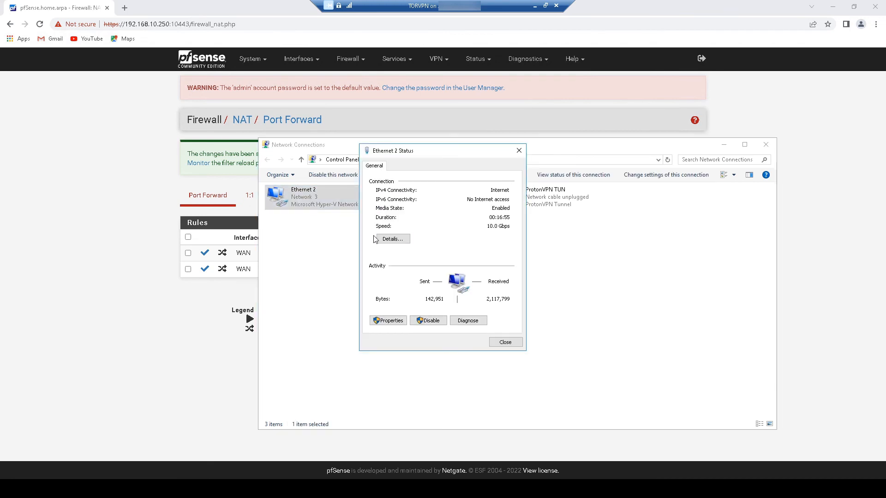
pyautogui.click(387, 240)
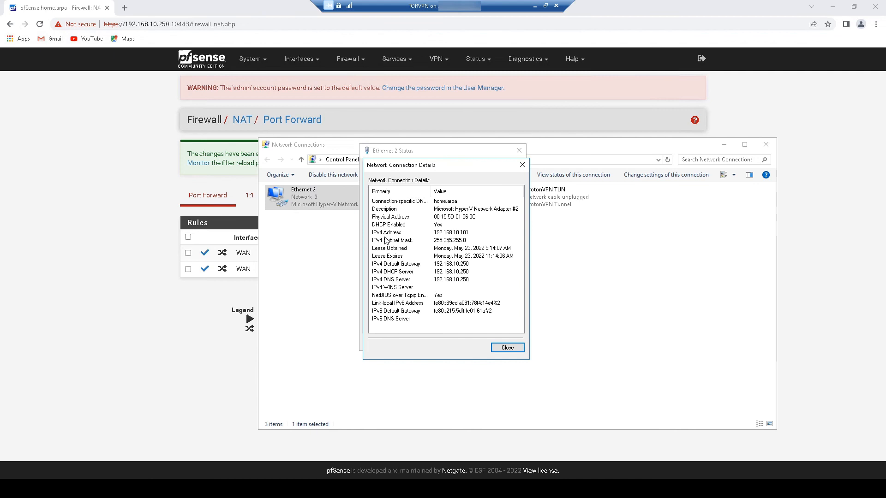
pyautogui.click(450, 234)
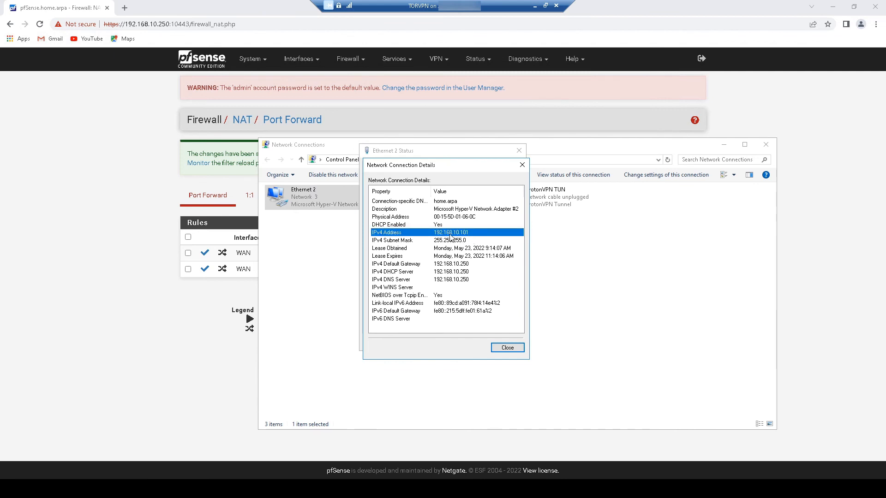
pyautogui.click(508, 349)
pyautogui.click(504, 343)
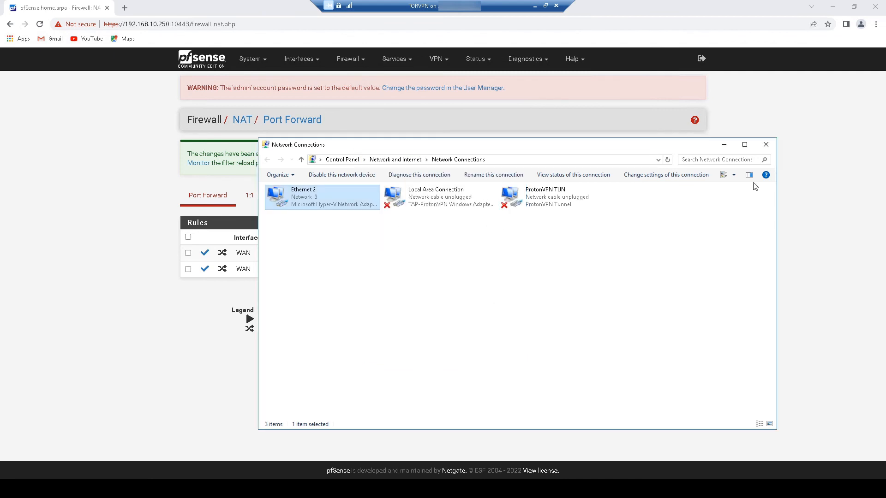
pyautogui.click(766, 145)
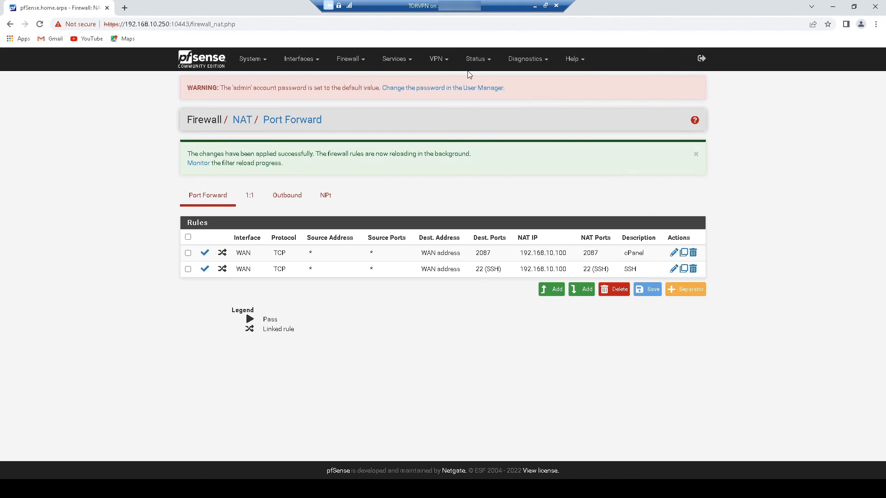
# - On the Status dashboard, verify LAN at 192.168.10.250 and WAN at 192.168.0.100
pyautogui.click(483, 59)
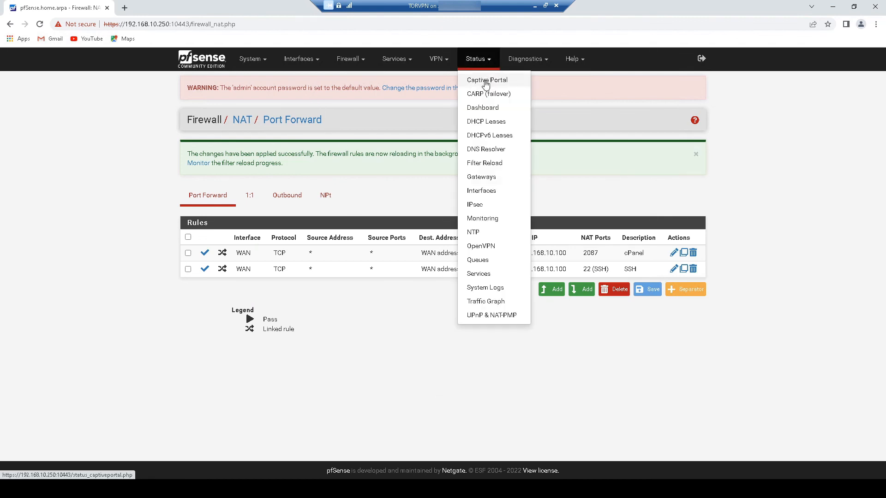
pyautogui.click(488, 106)
pyautogui.scroll(-3, 759, 286)
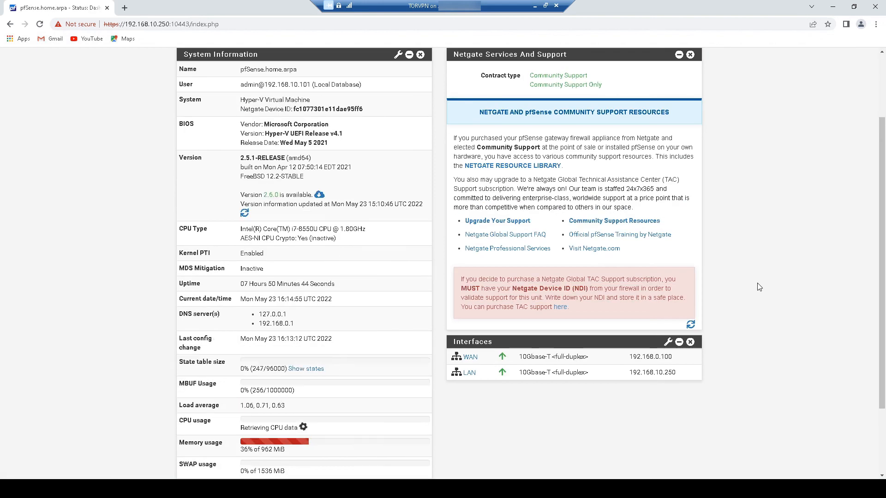
pyautogui.scroll(-1, 738, 314)
pyautogui.moveTo(688, 336); pyautogui.dragTo(623, 311)
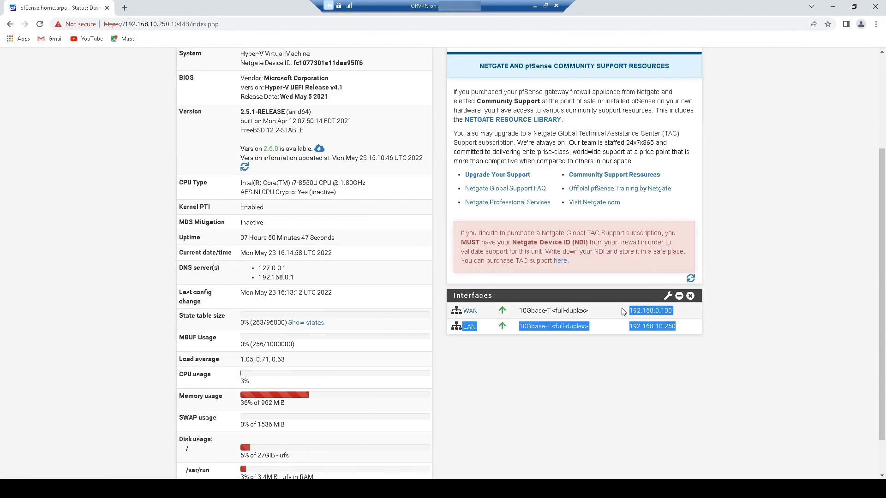
pyautogui.click(763, 358)
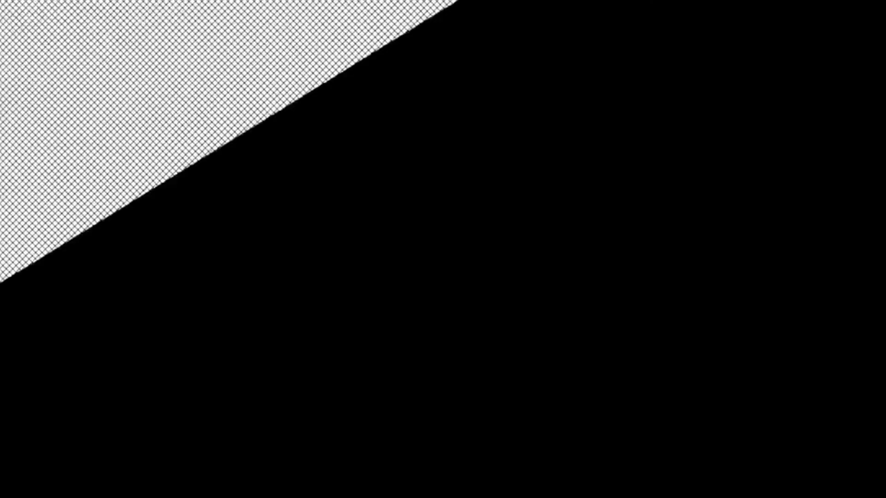